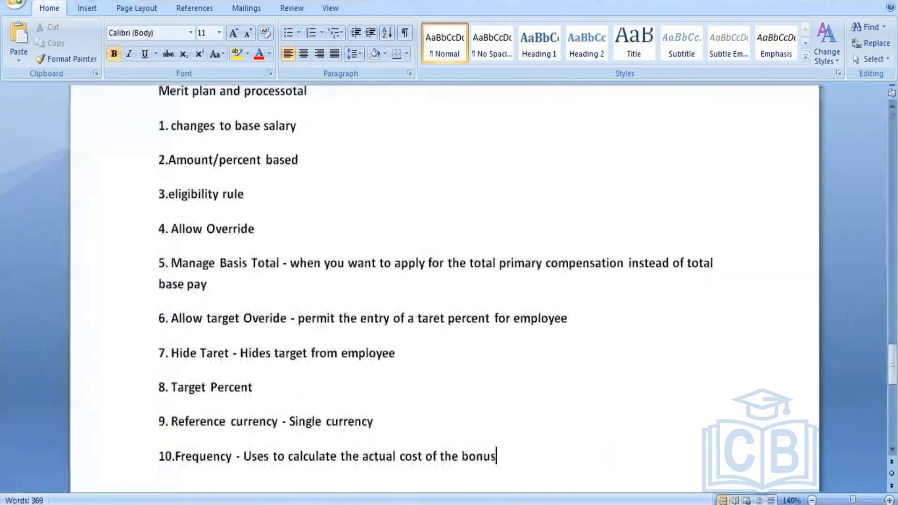
Add the heading "Roll Out Merit Plan" below the Frequency item at the end of the notes
drag(892, 364, 893, 388)
click(571, 214)
key(Return)
text(Ro)
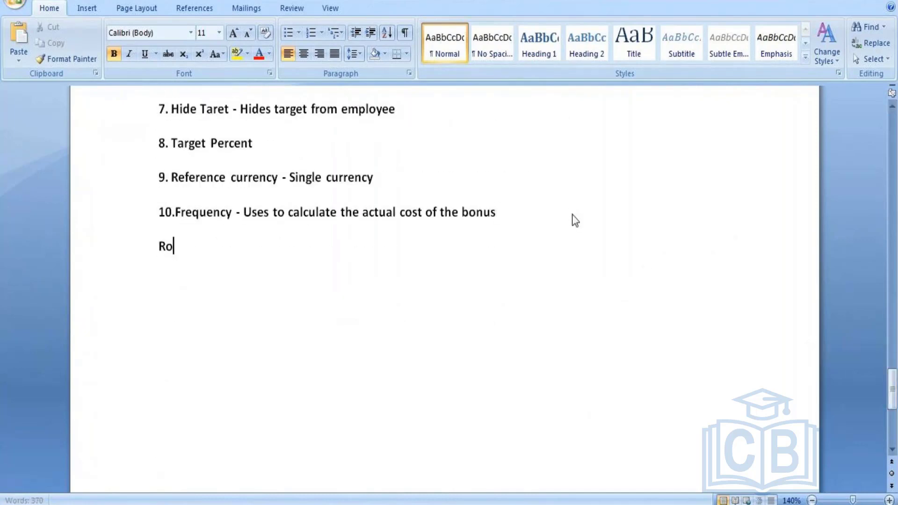
text(ll Out Merit Plan)
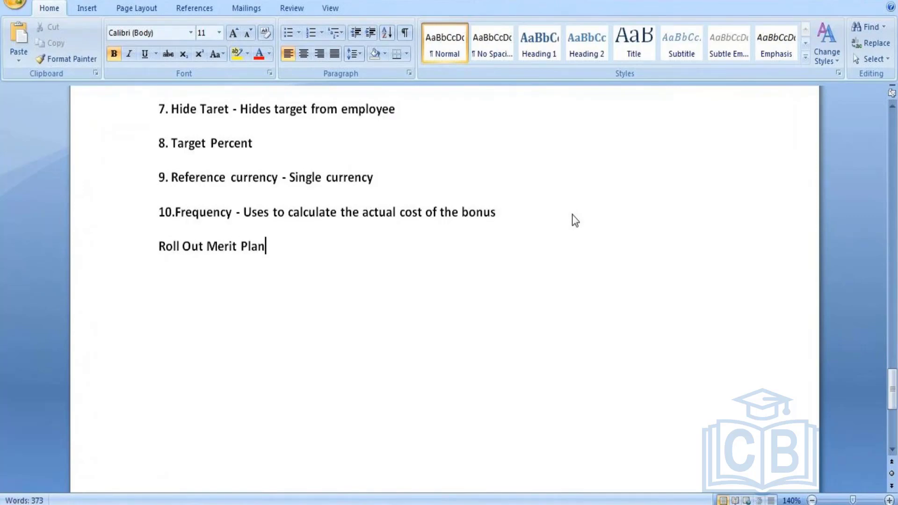
Add the list item "1. Create Comp Plans" beneath the Roll Out Merit Plan heading
key(Return)
text(1. Create )
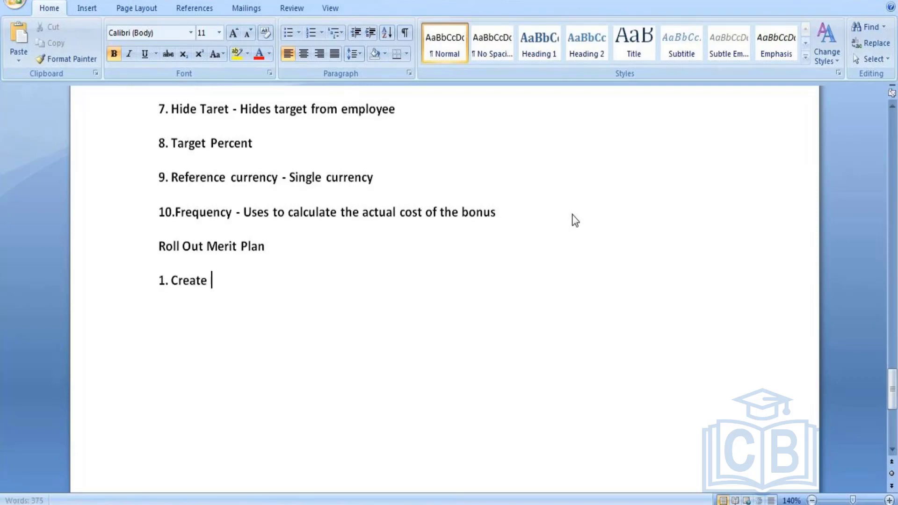
text(Comp )
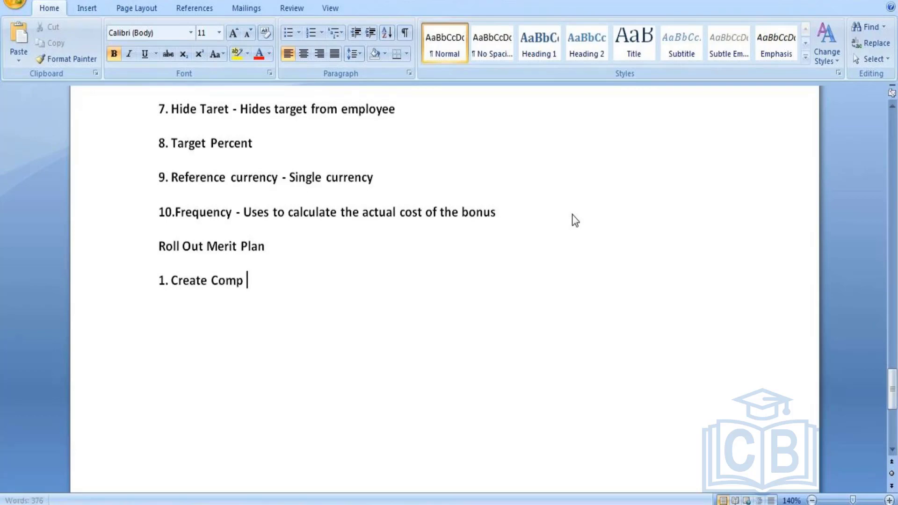
text(Plans)
key(Return)
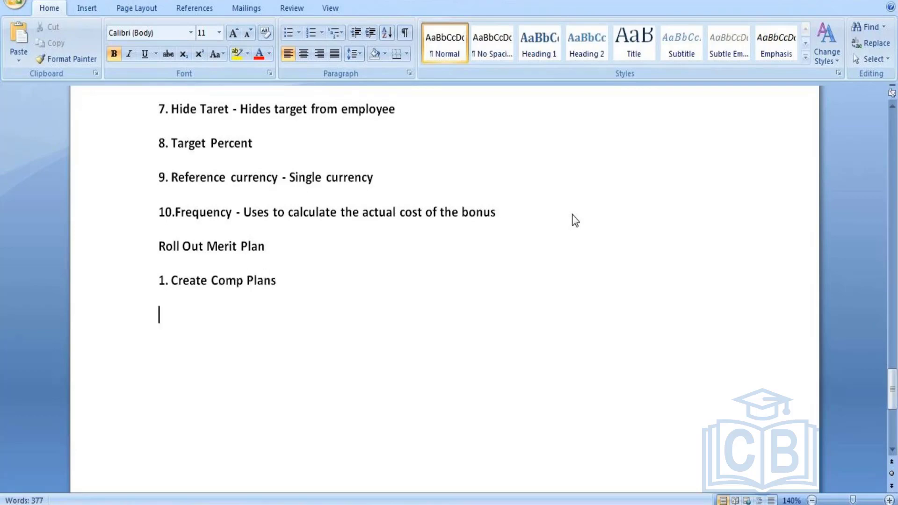
Add "2. Eligibility Rule" as the second item of the Roll Out Merit Plan list
text(2. E)
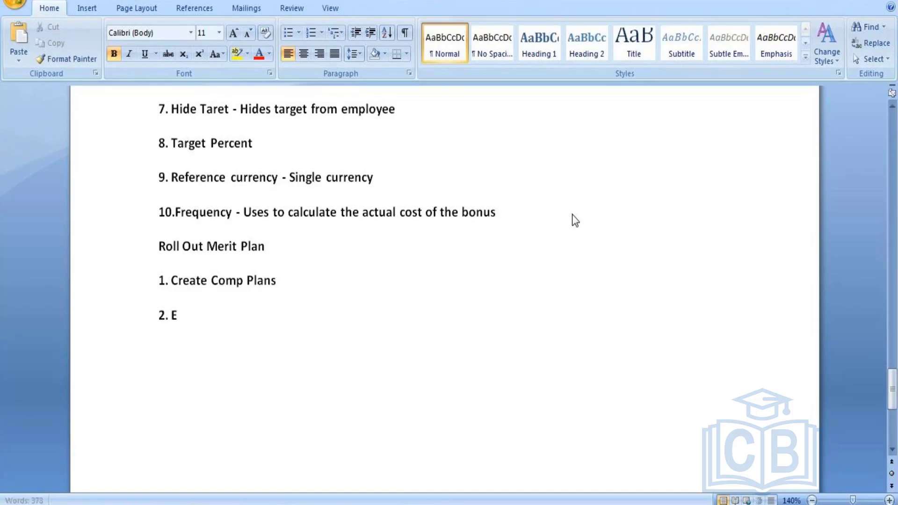
text(ligibilitt)
key(BackSpace)
text(y Rule)
key(Return)
Add the third list item, "3. Rolling Out the merit process to eligible employees"
text(3.)
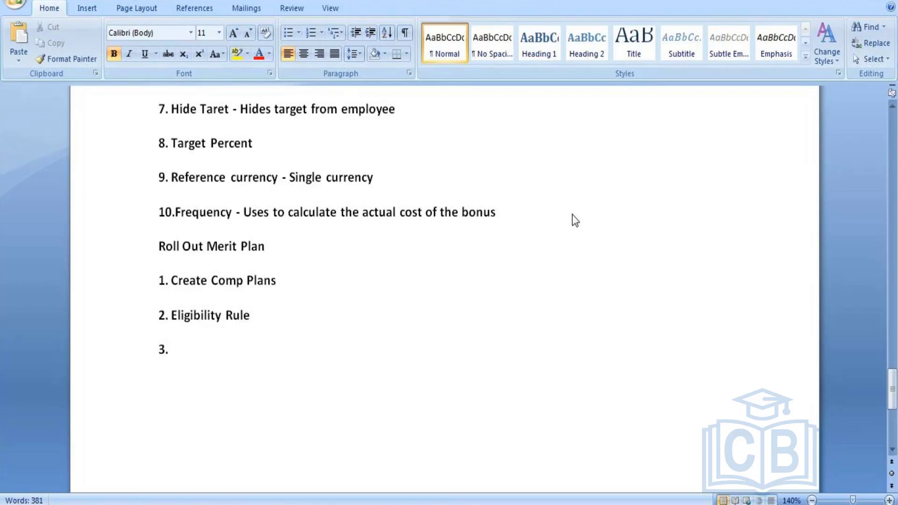
text(Roll)
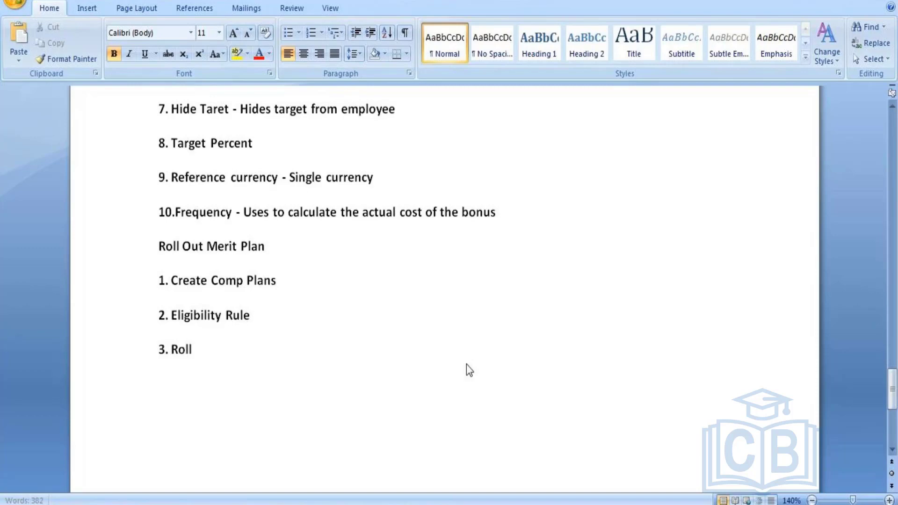
text(ing Out )
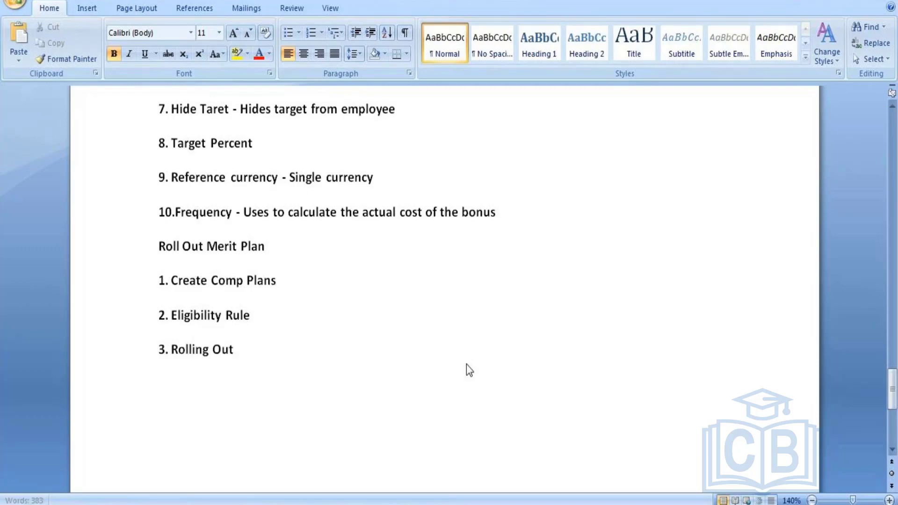
text(the )
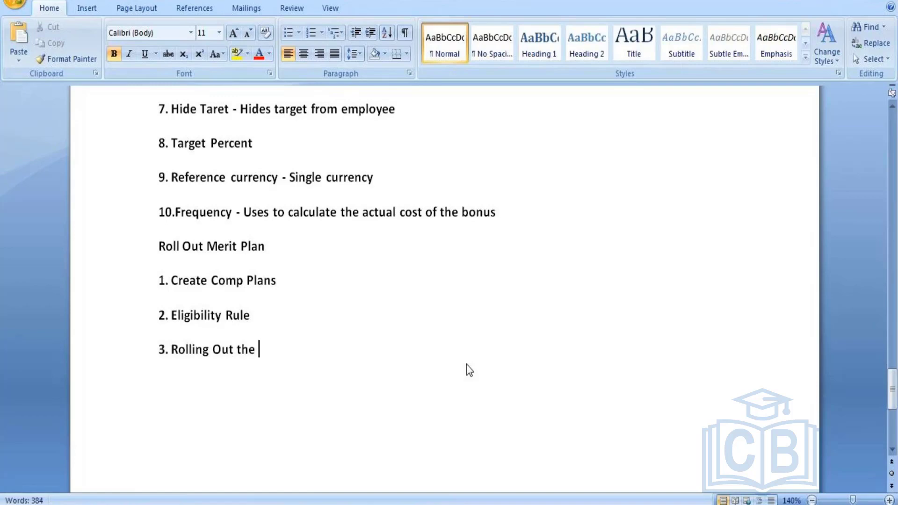
text(meri)
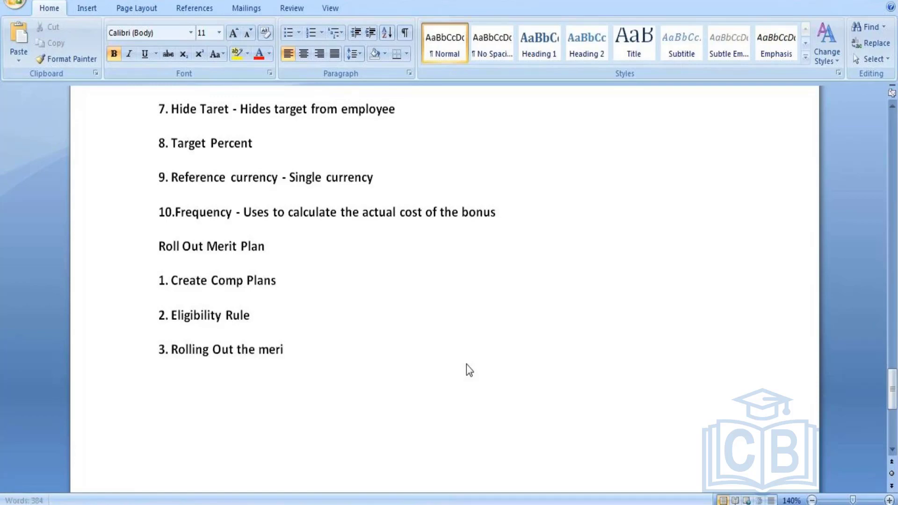
text(t process t)
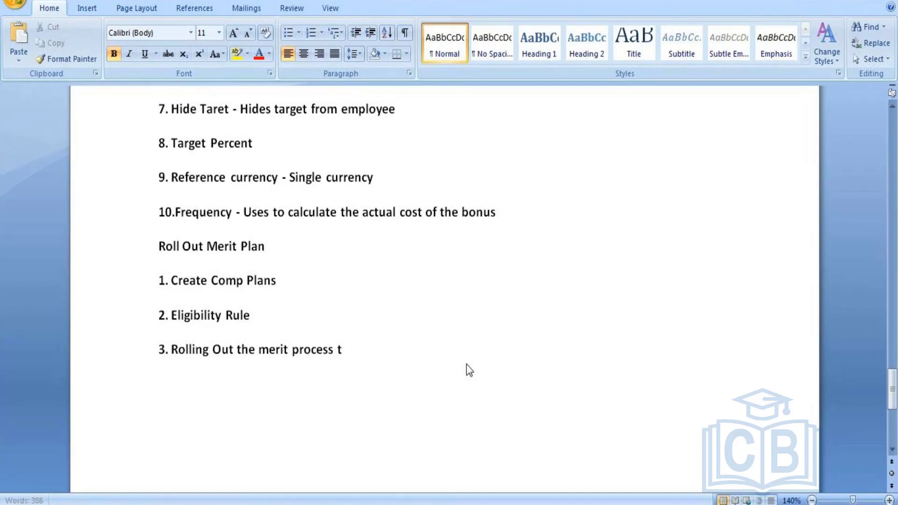
text(o eli)
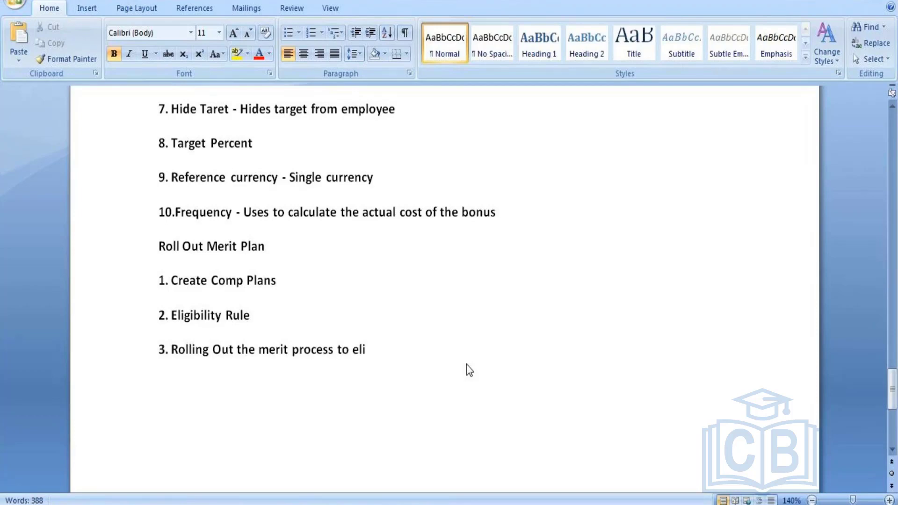
text(gible)
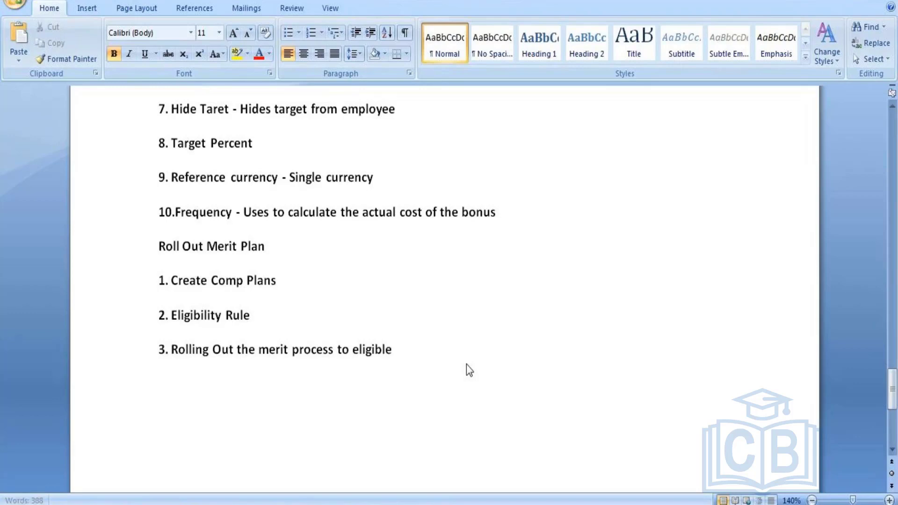
text( employ)
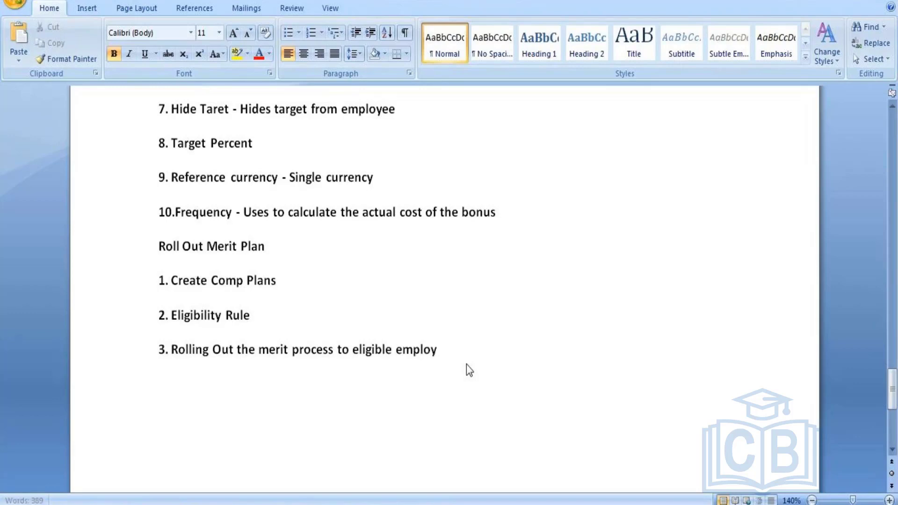
text(ees)
key(Return)
Add the fourth list item, "4.View rolled compensation process made above", and remove the letters misplaced in item 3
text(4.)
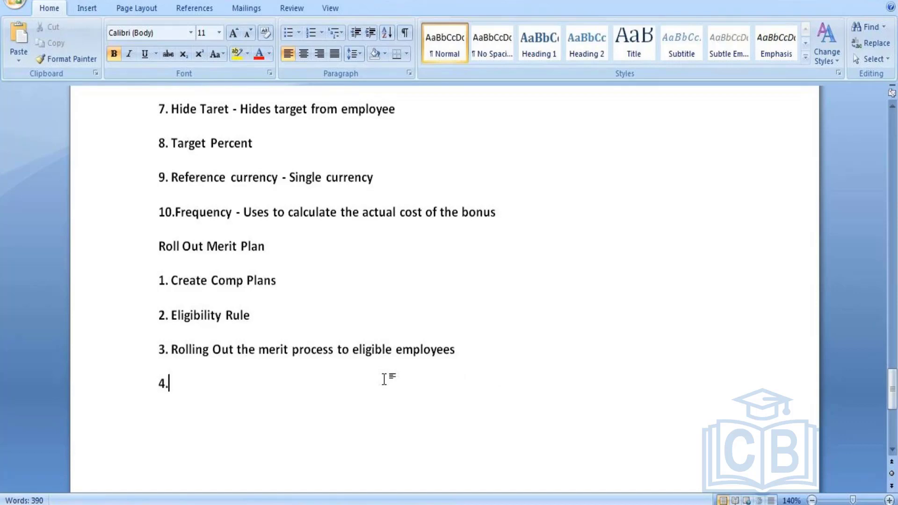
text(View rolled compensat)
click(310, 355)
text(ion)
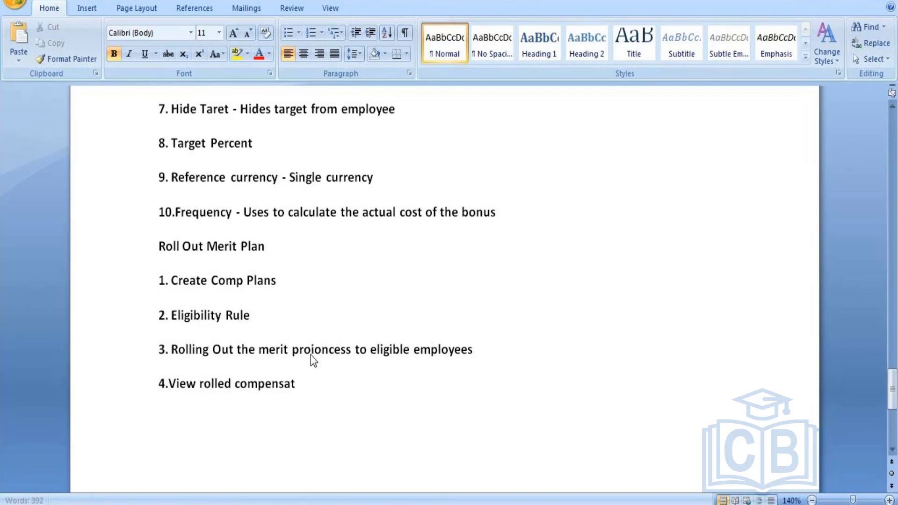
key(BackSpace)
key(BackSpace)
key(BackSpace)
click(298, 383)
text(ion p)
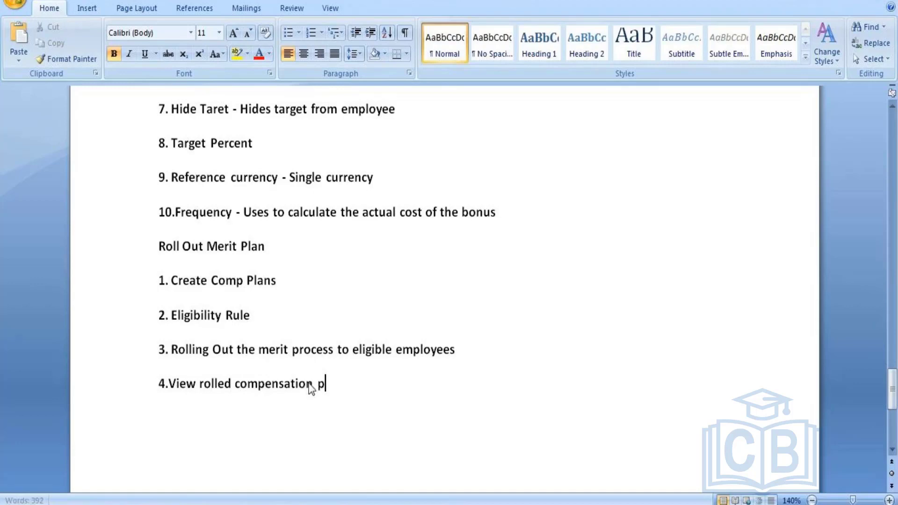
text(rocess made above)
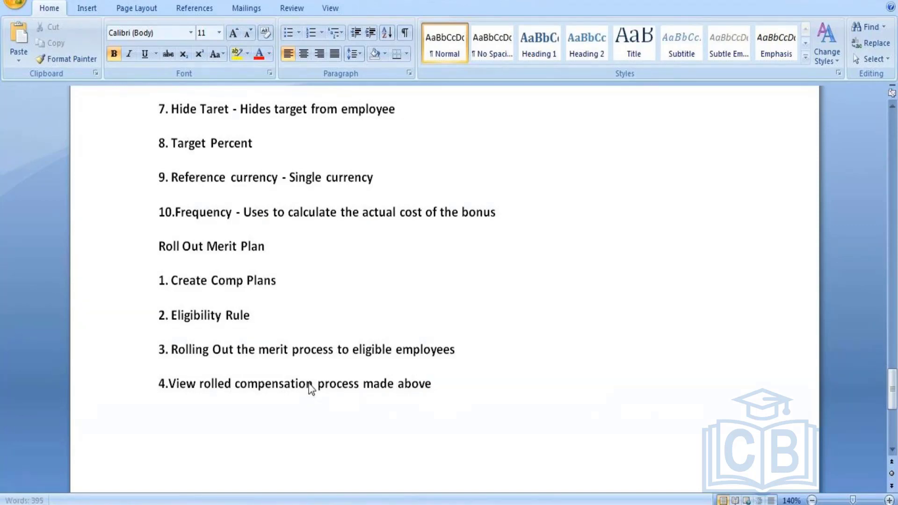
key(Return)
Begin the fifth list item with the text "5. validate initiation merit to"
text(5)
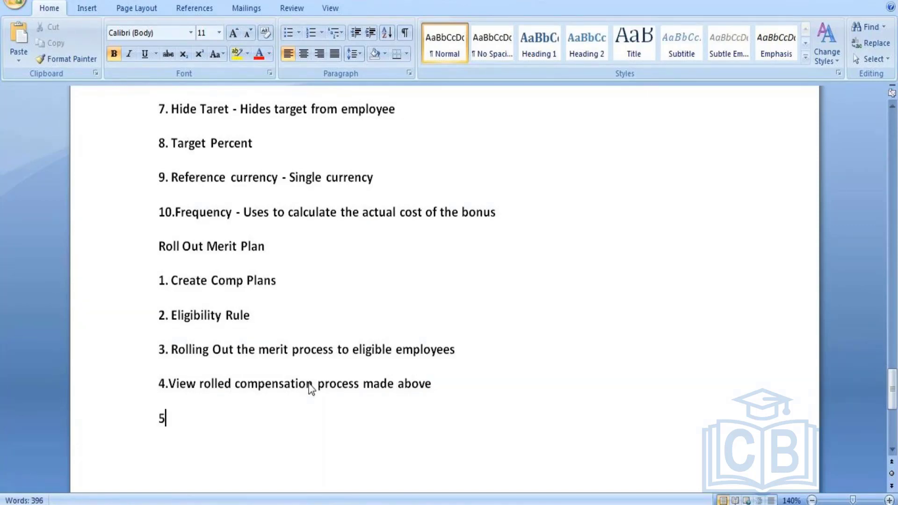
text(.)
text(Val)
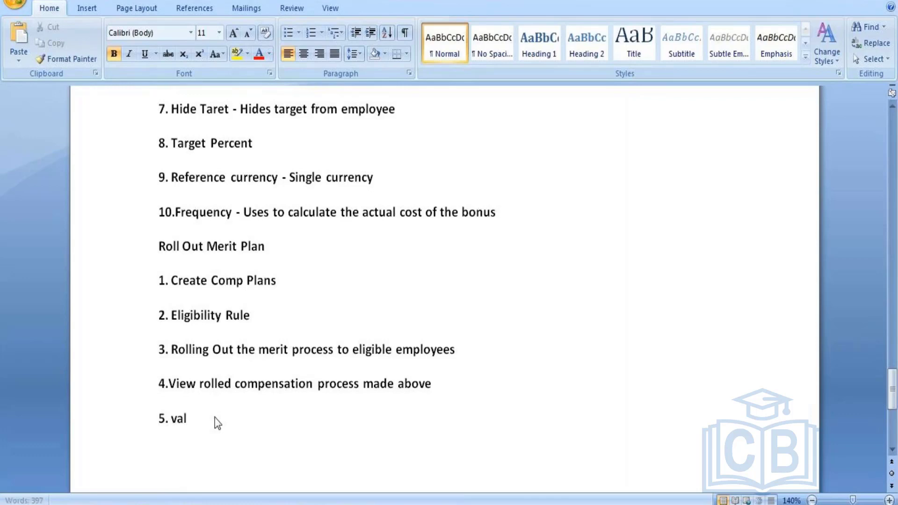
text(idated)
key(BackSpace)
text(the)
key(BackSpace)
key(BackSpace)
key(BackSpace)
text(t)
text(initiat)
text(ion me)
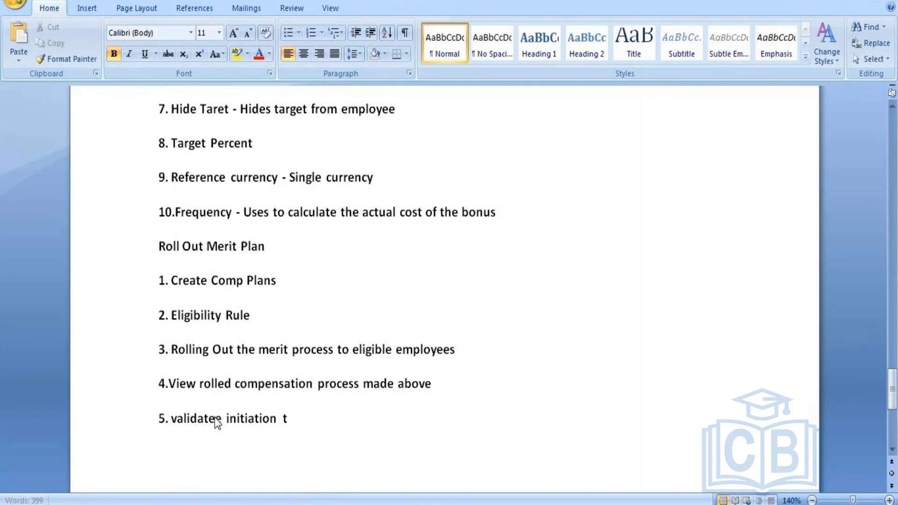
text(rit)
key(End)
text(o t)
Remove the stray letters after the word "validate" in list item 5
click(215, 418)
text(e)
key(BackSpace)
key(BackSpace)
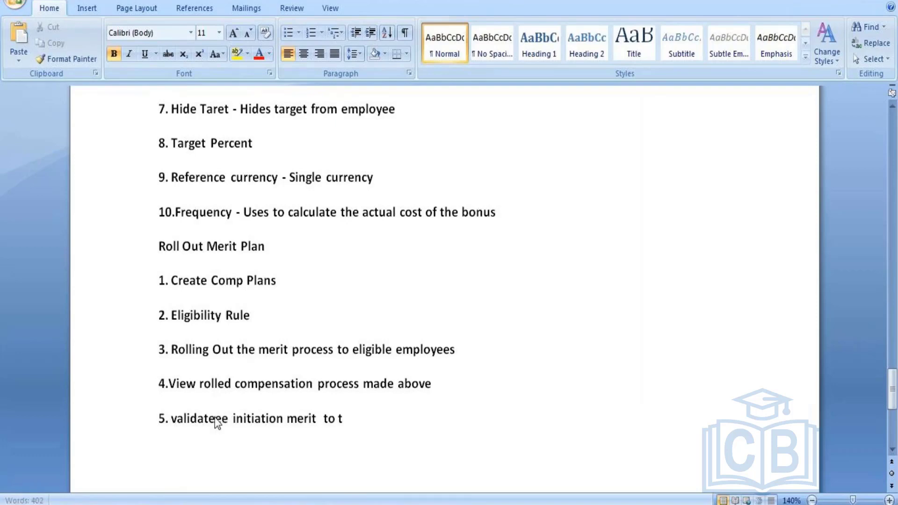
key(BackSpace)
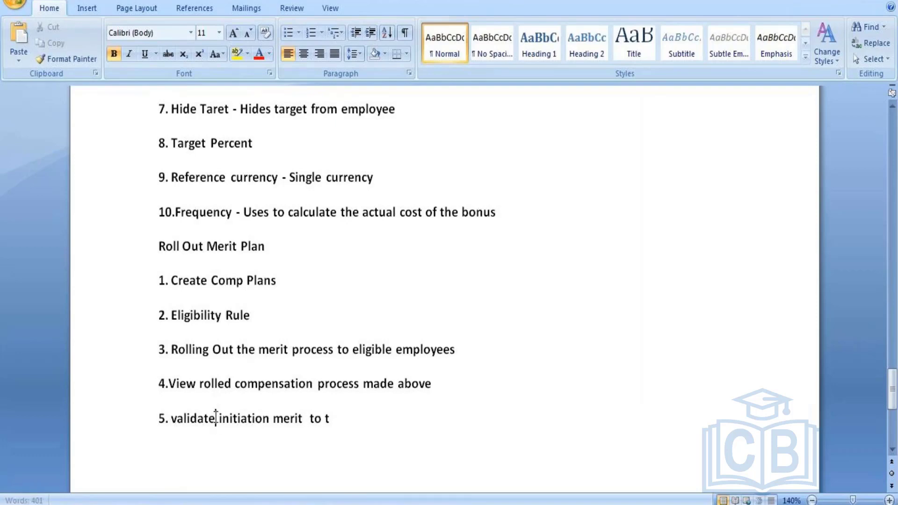
Complete list item 5 with the words "the employees based on eligibility rule"
click(337, 420)
text(hee employees)
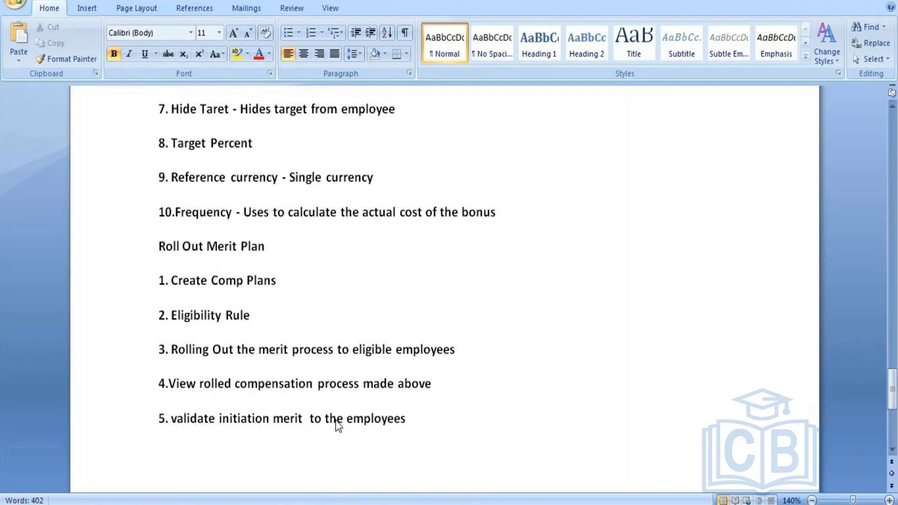
text( based on t)
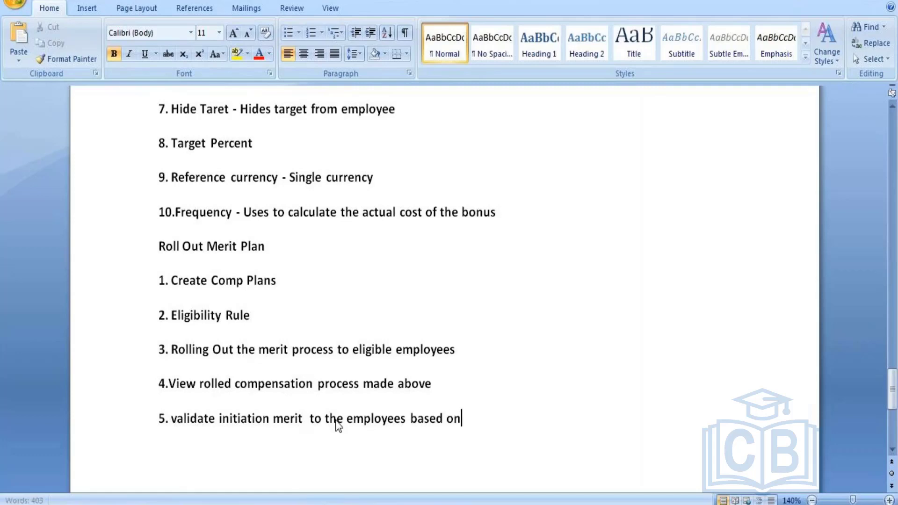
click(336, 419)
text(e)
key(BackSpace)
click(480, 420)
key(BackSpace)
text(eligib)
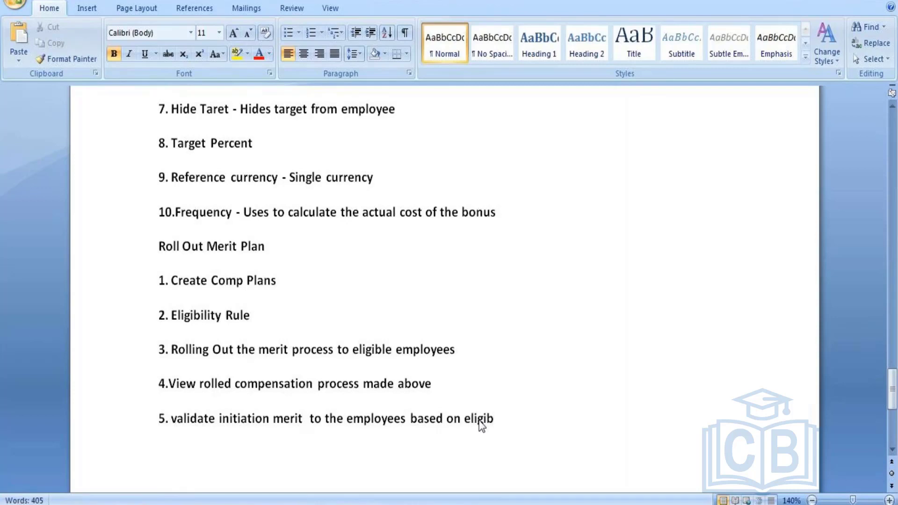
text(ility rule)
Switch to the Create Merit Plan page in Workday and copy the plan name "Merit - Sup Org based"
drag(160, 287, 552, 431)
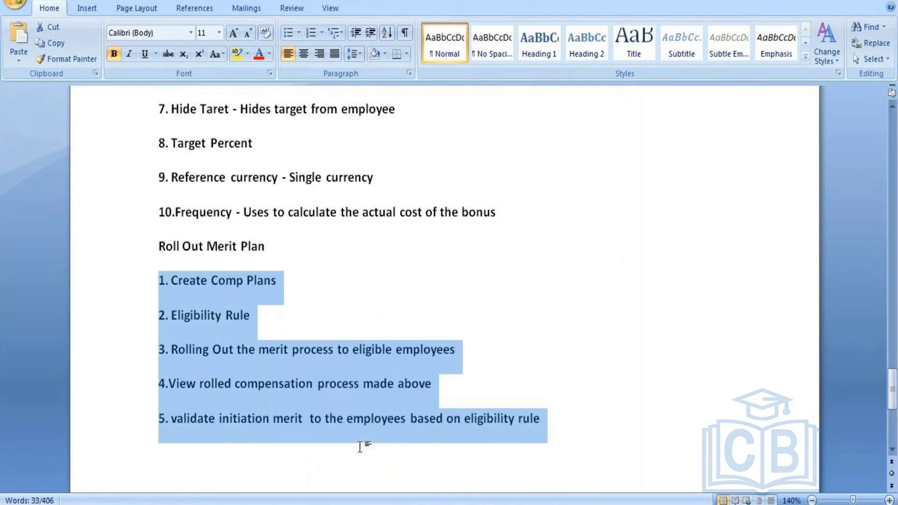
click(361, 503)
mouse_move(362, 411)
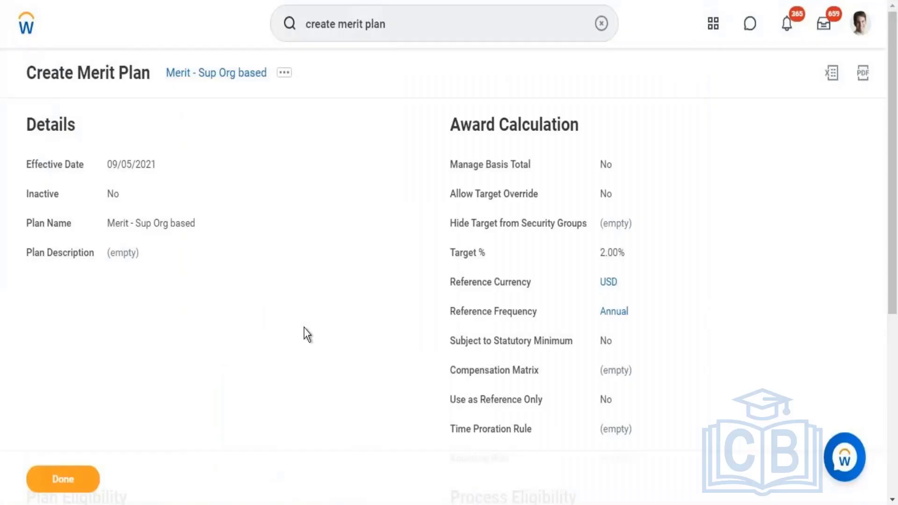
right_click(226, 84)
click(243, 136)
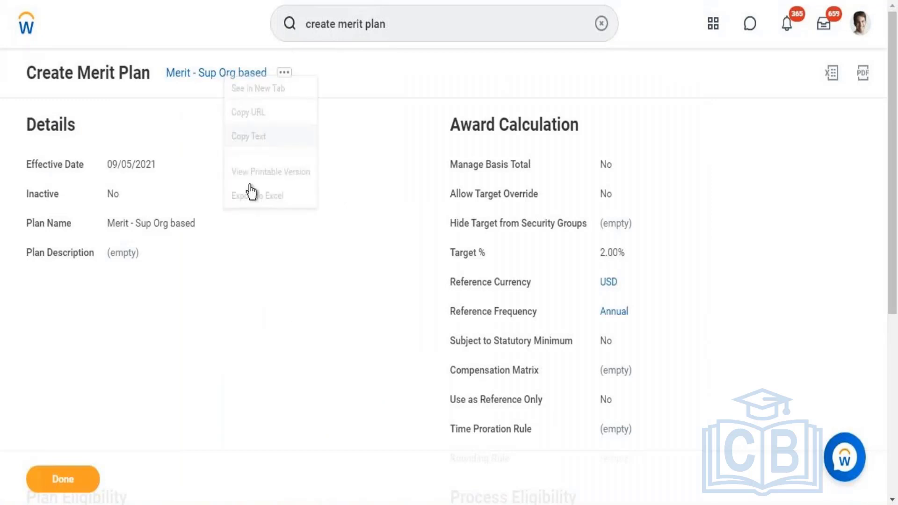
Paste "Merit - Sup Org based" into the Roboform note in Notepad, beneath the "Eligibility Rule - For Merit Plan Config" line
key(alt+Tab)
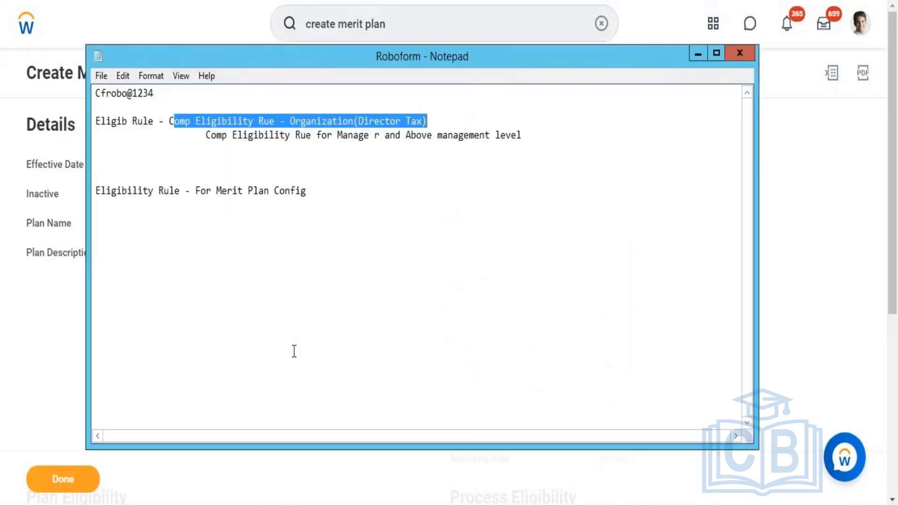
click(326, 206)
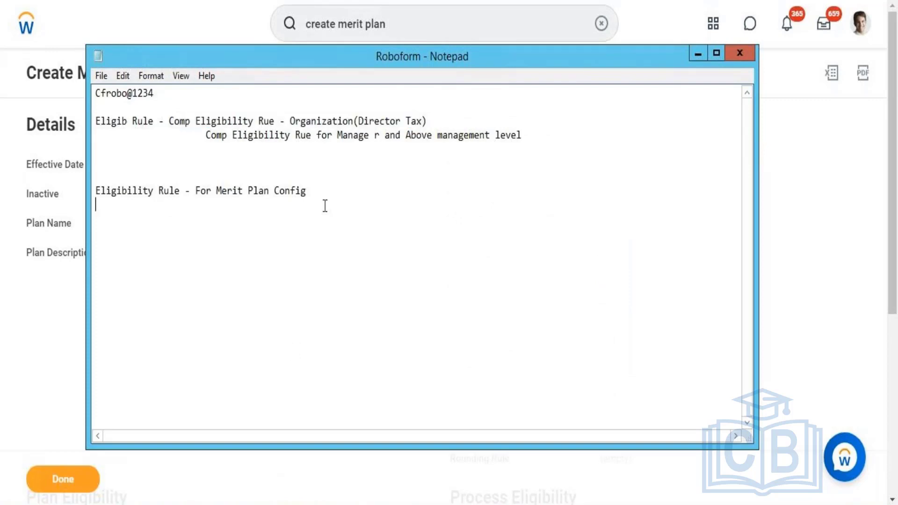
text(Merit - Sup Org based)
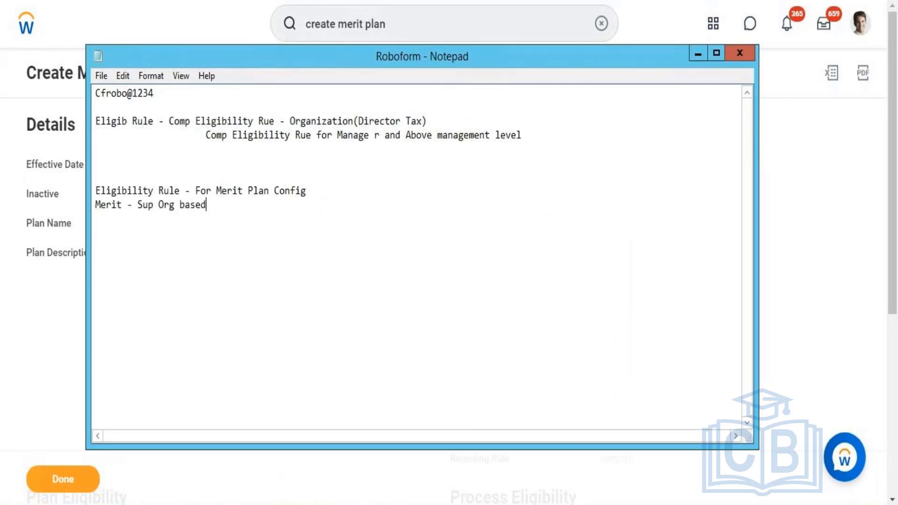
mouse_move(297, 504)
click(341, 465)
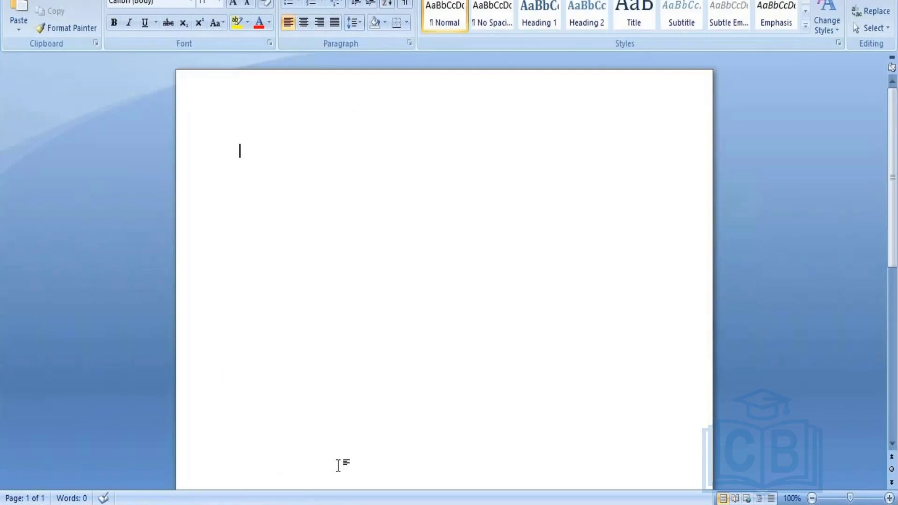
key(alt+Tab)
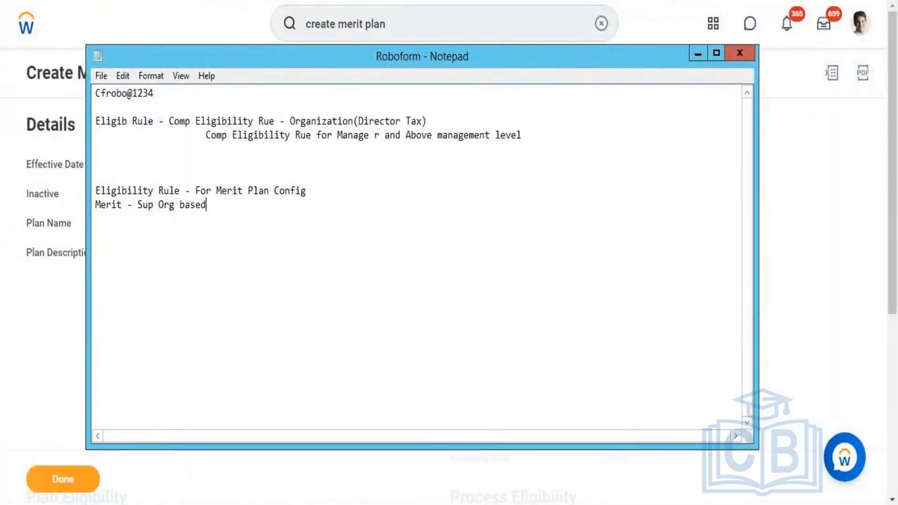
Switch from the note back to Workday, search for "Rollout compensation" and open the Rollout Compensation Plans to Employees task
click(699, 54)
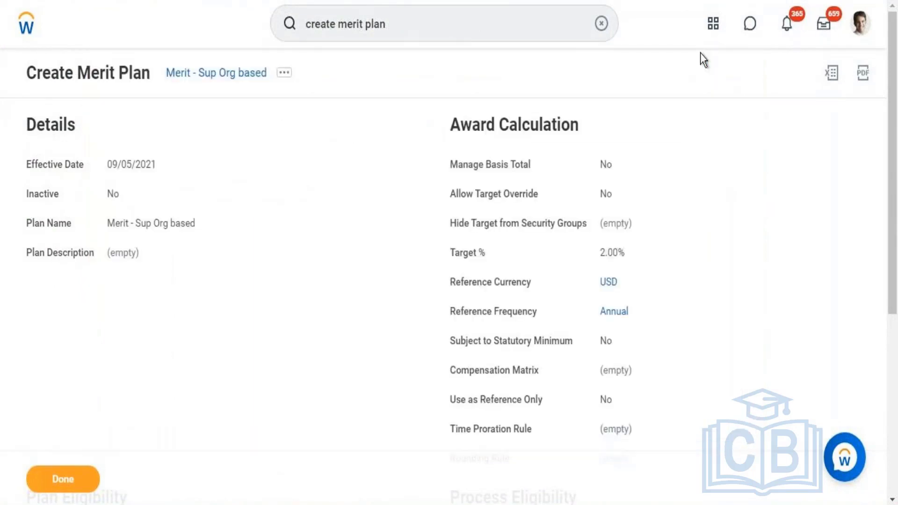
click(452, 37)
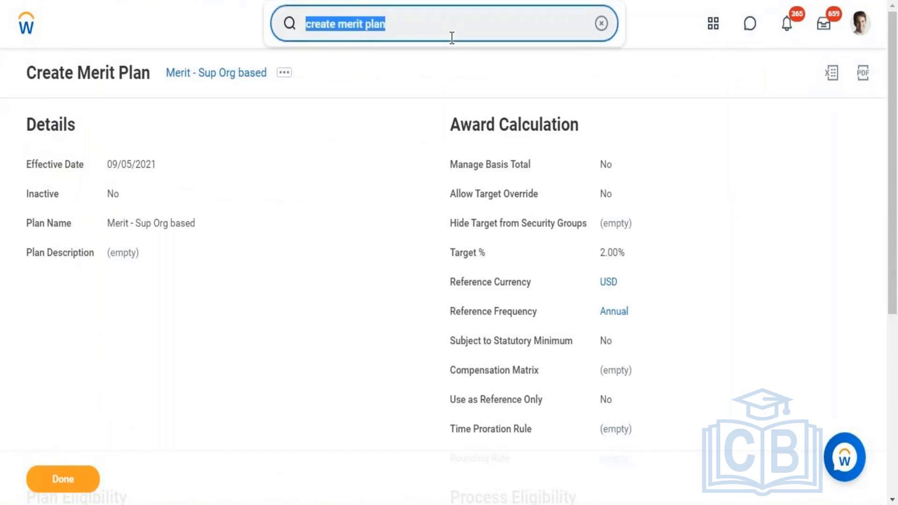
text(Ro)
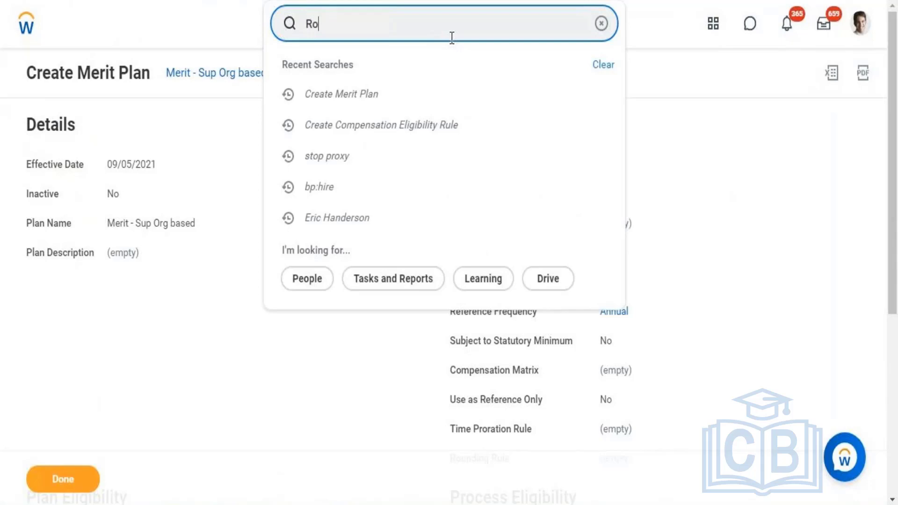
text(ll)
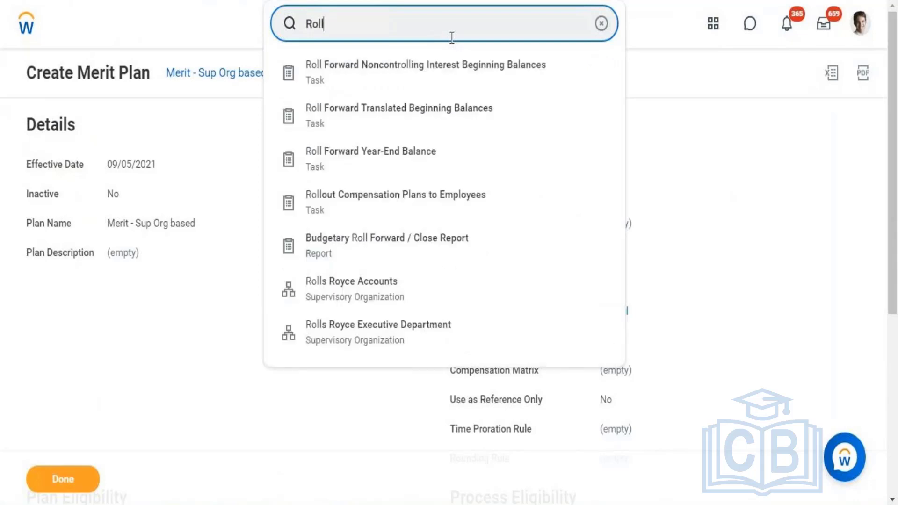
text(out compen)
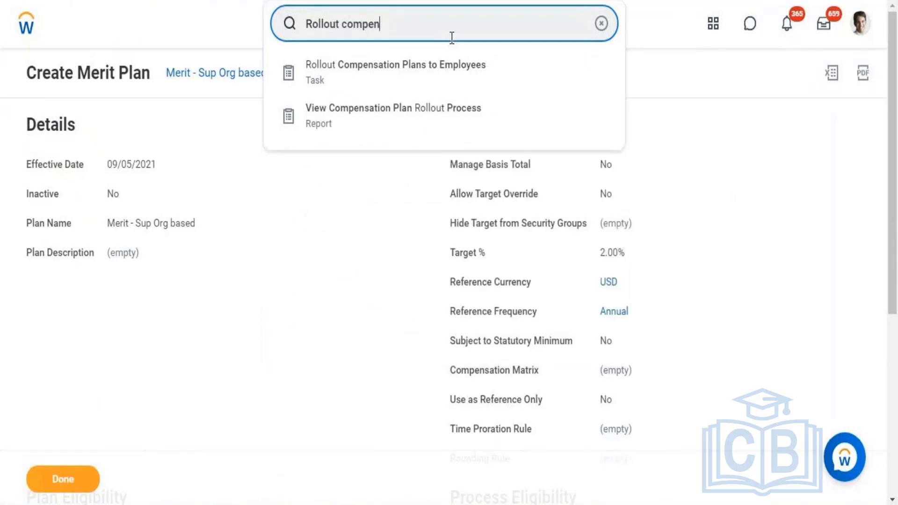
text(sation)
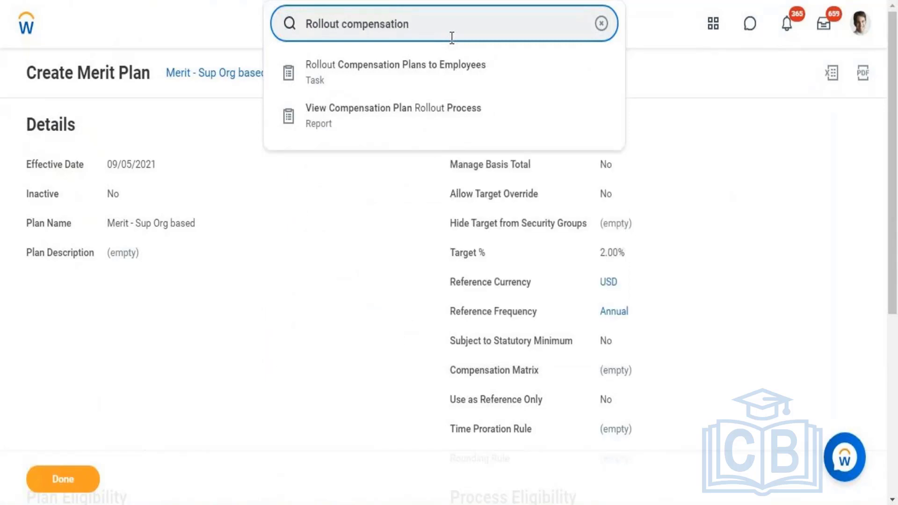
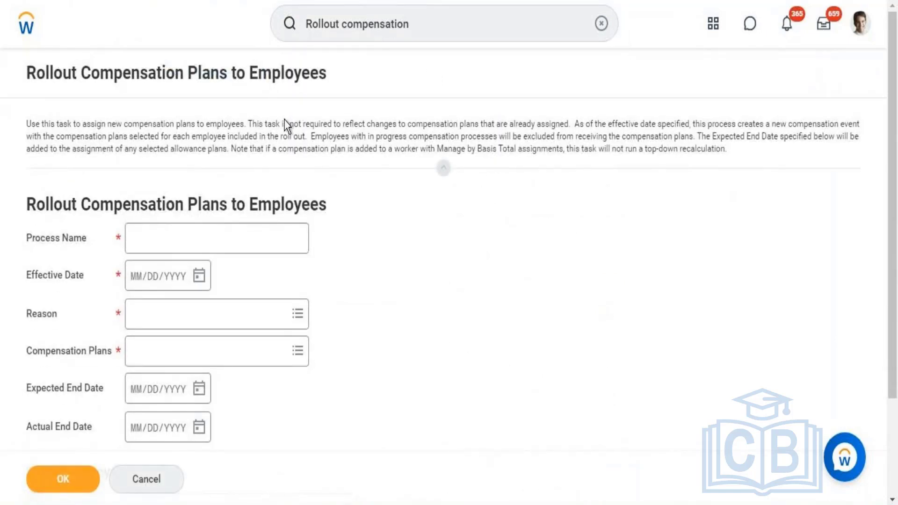
Name the rollout process "Rollout task for merit plan" and set its effective date to 09/06/2021
click(233, 233)
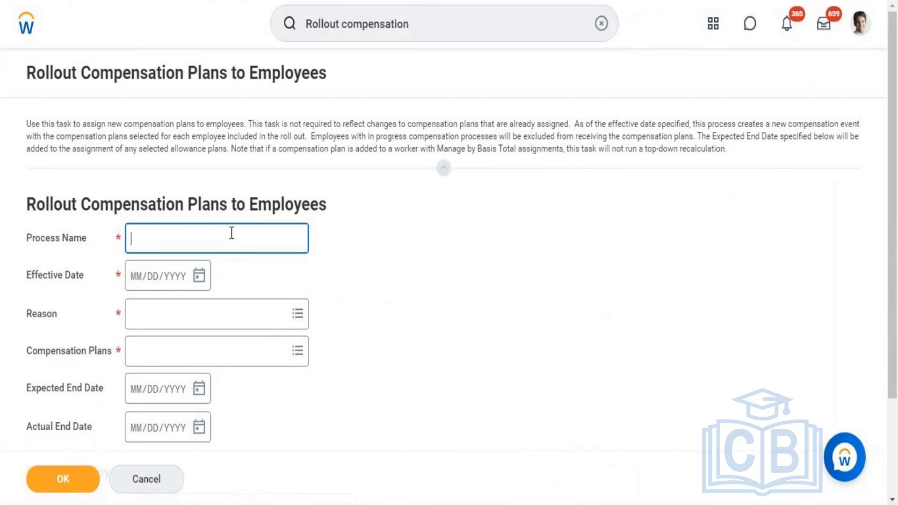
text(Rollout task for me)
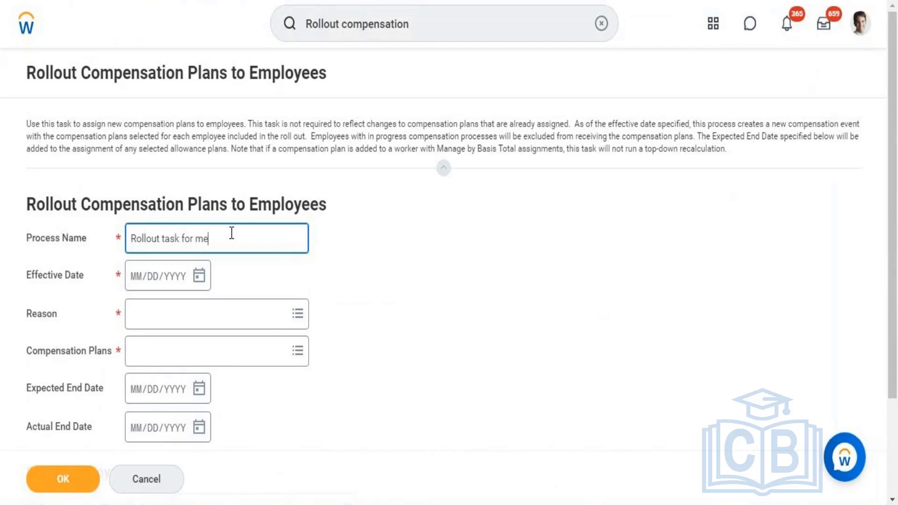
text(rit pa)
key(BackSpace)
text(lan)
click(200, 280)
click(257, 336)
Set the rollout reason to Request Compensation Change > Adjustment > Plan Assignment
click(216, 313)
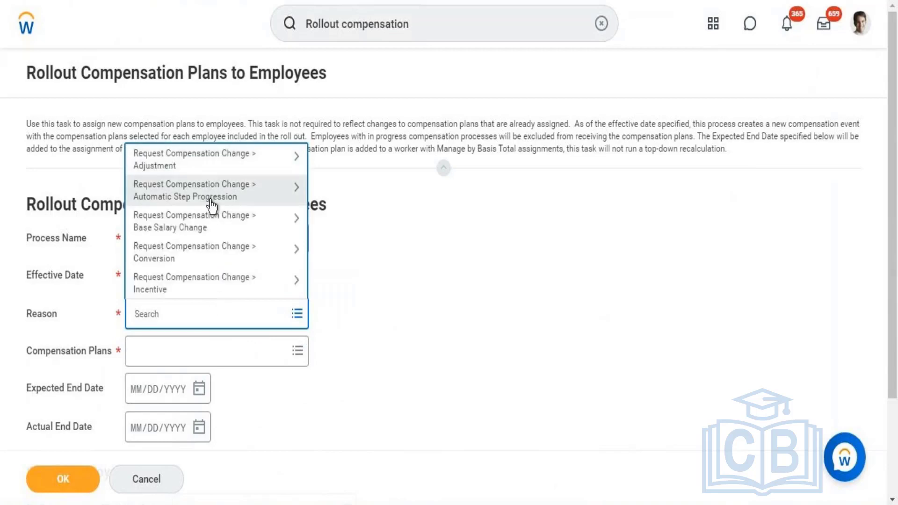
click(238, 161)
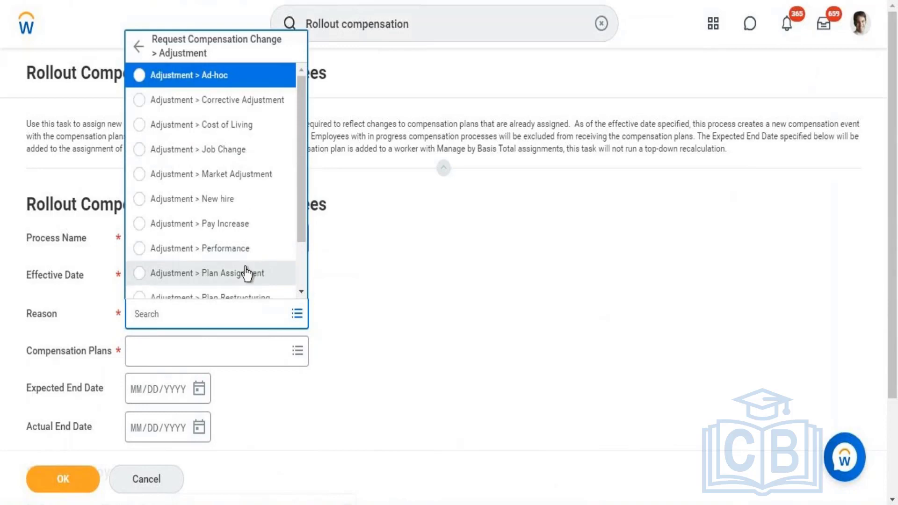
click(240, 274)
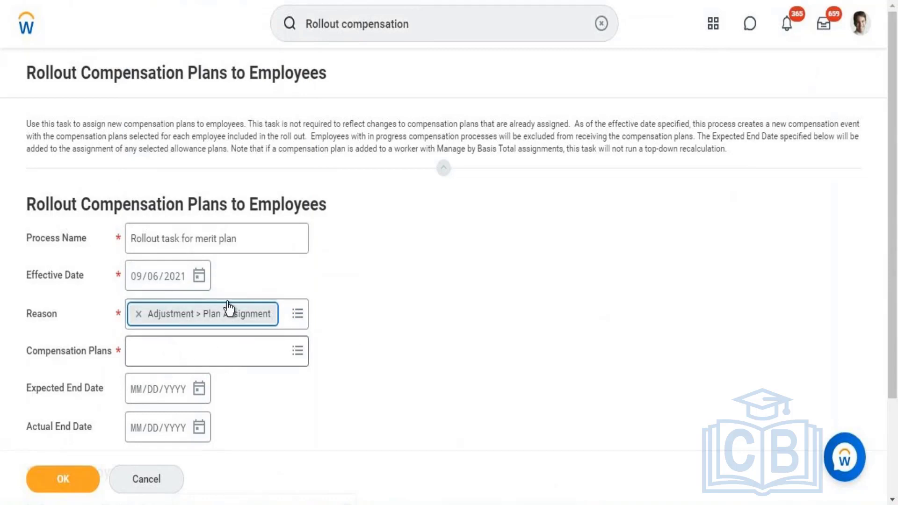
click(225, 354)
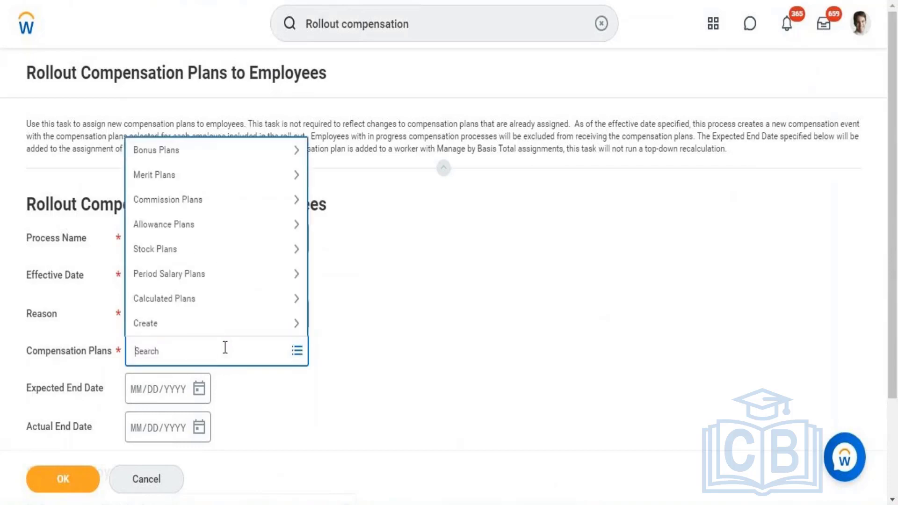
text(compensation plan)
key(Return)
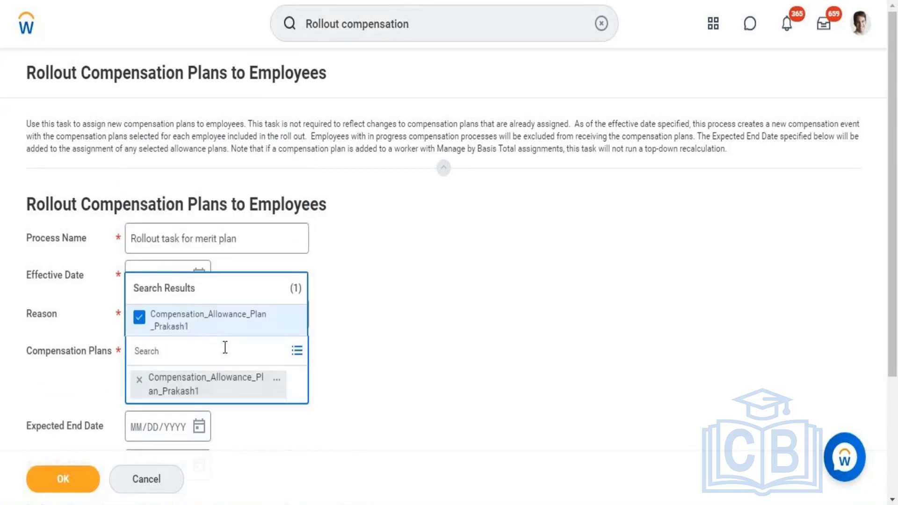
click(138, 379)
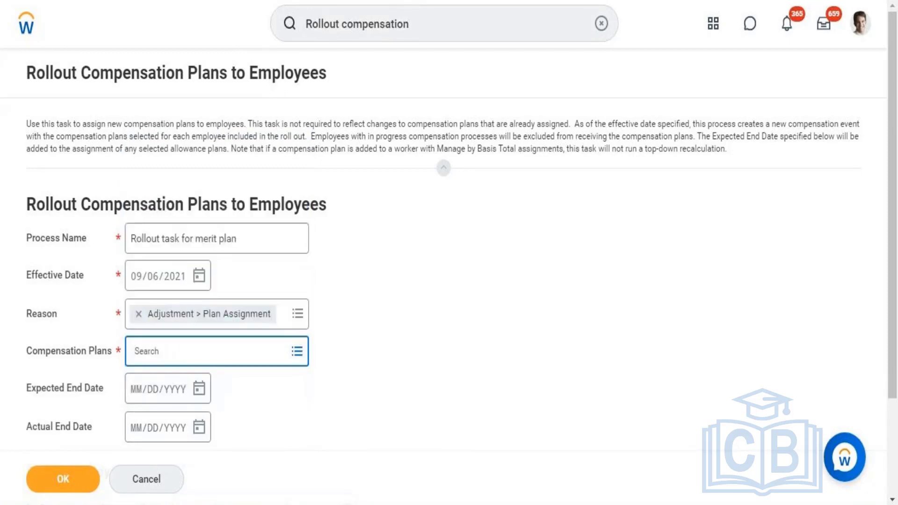
Switch to the Edit Condition Rule page and try searching Workday for "view compensation pack"
right_click(215, 1)
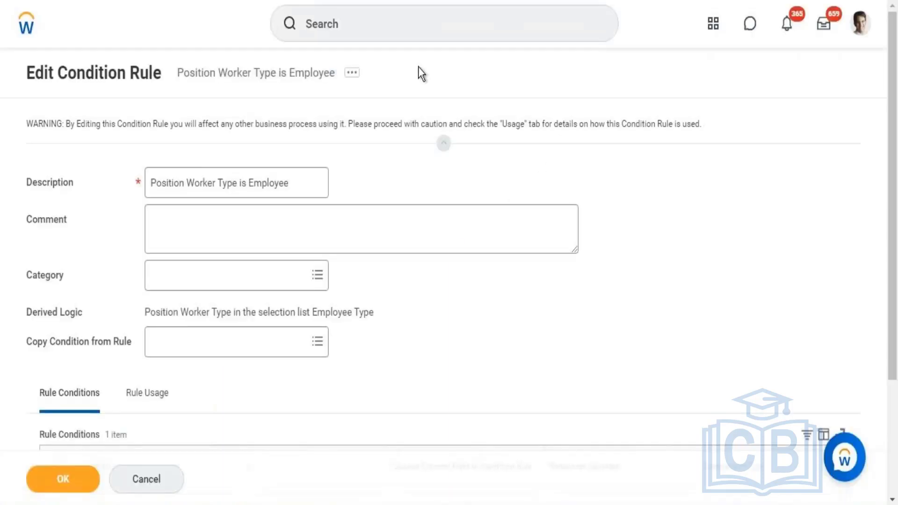
click(387, 18)
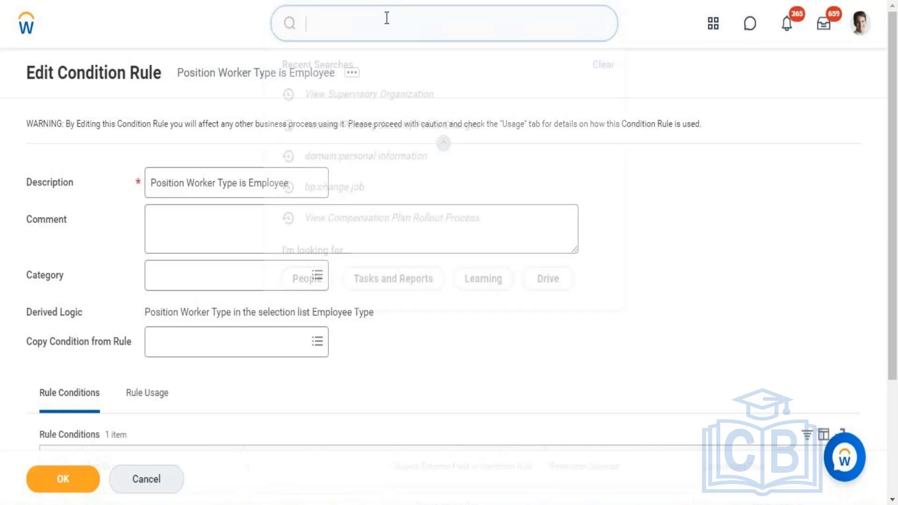
text(view )
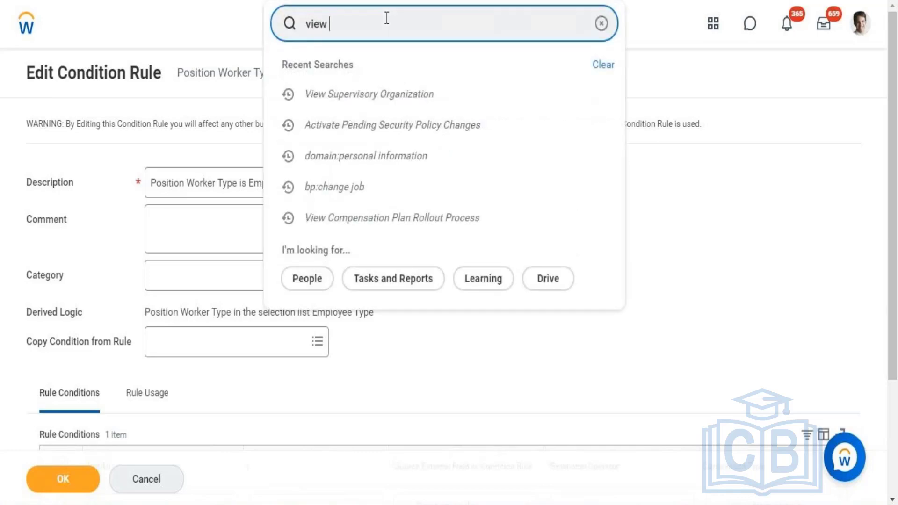
text(compen)
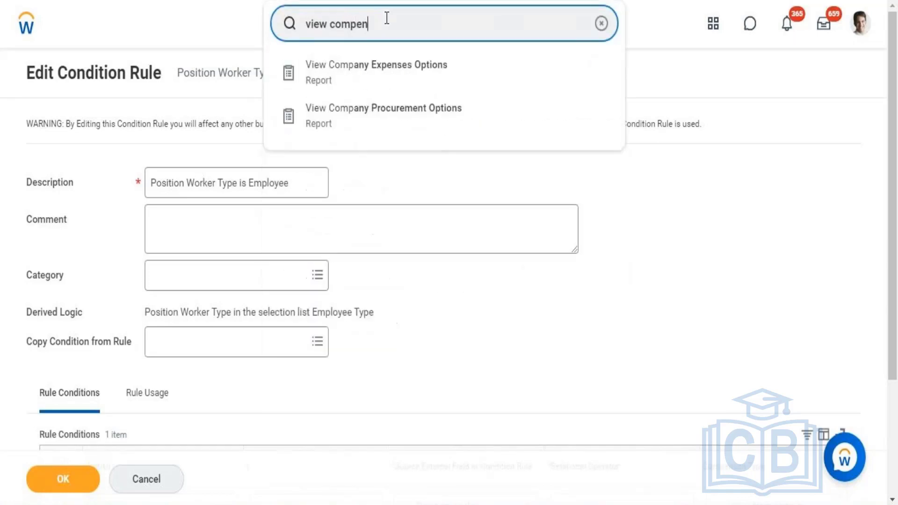
text(sation)
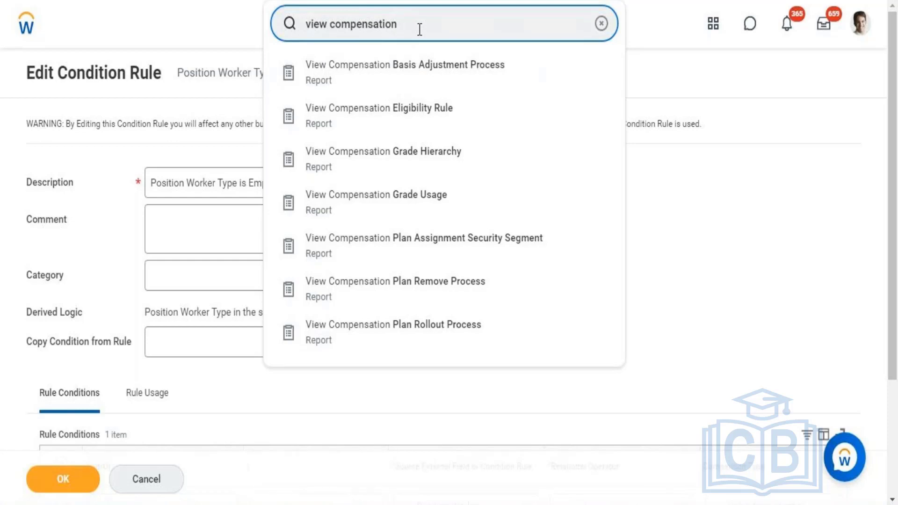
text(packa)
key(BackSpace)
key(BackSpace)
key(BackSpace)
key(BackSpace)
key(BackSpace)
key(BackSpace)
key(BackSpace)
key(BackSpace)
key(BackSpace)
key(BackSpace)
key(BackSpace)
key(BackSpace)
key(BackSpace)
key(BackSpace)
key(BackSpace)
key(BackSpace)
key(BackSpace)
key(BackSpace)
key(BackSpace)
key(BackSpace)
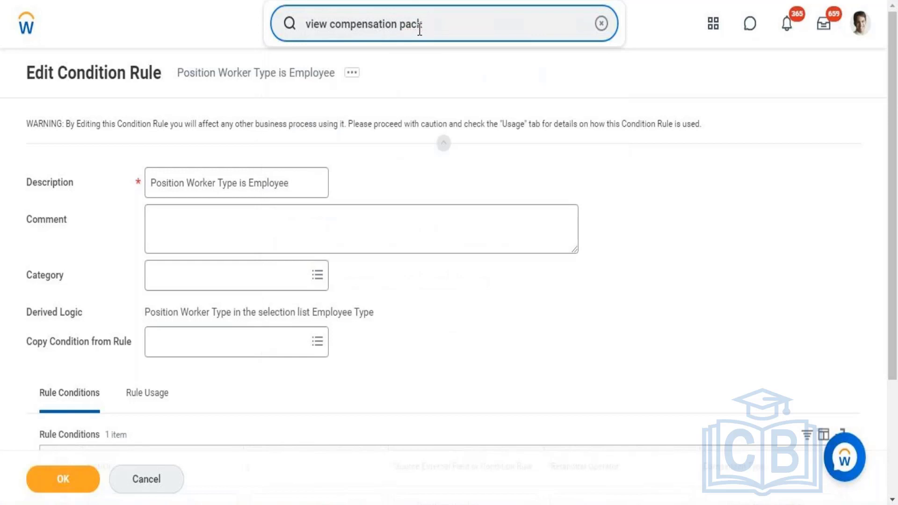
Search Workday for "edit compensation package" and open the Edit Compensation Package task
text(ed)
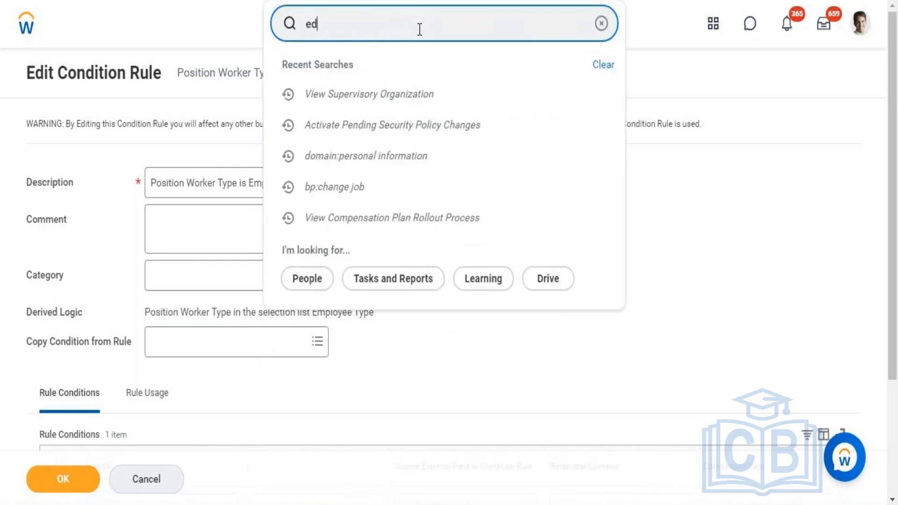
text(it compensation)
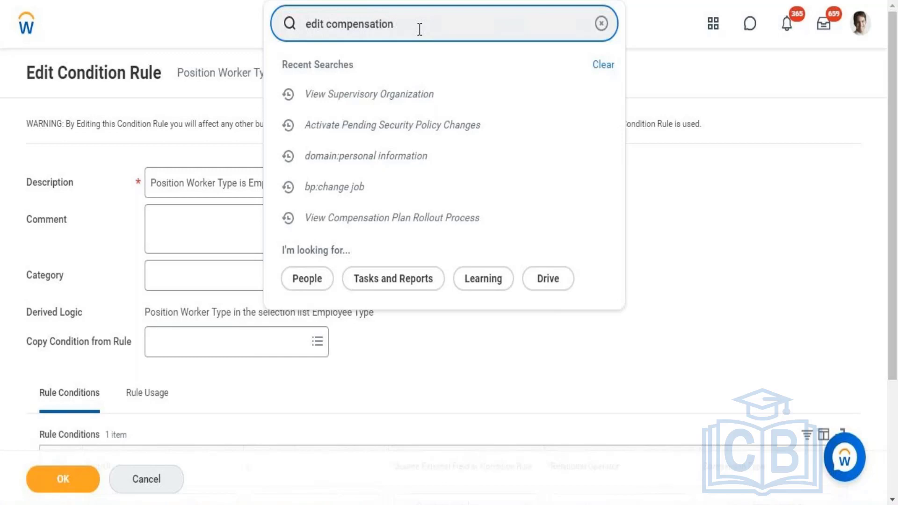
text( package)
key(Return)
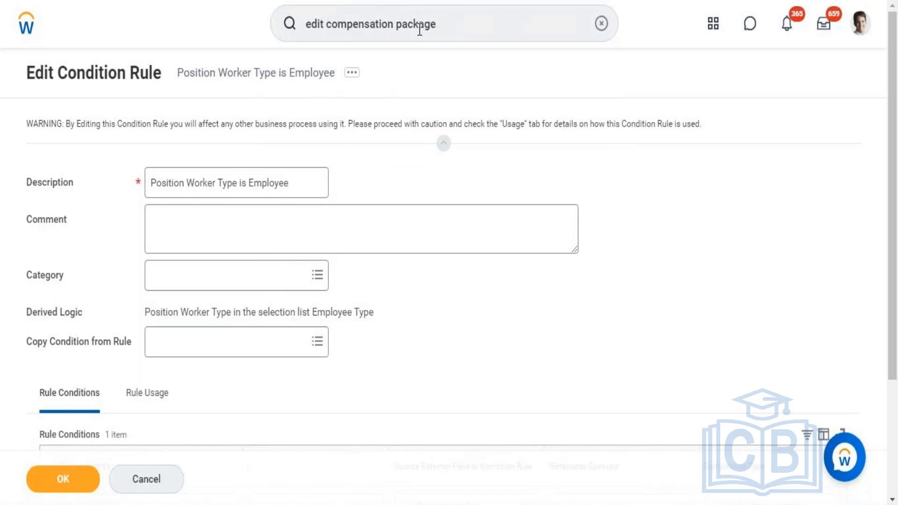
click(445, 23)
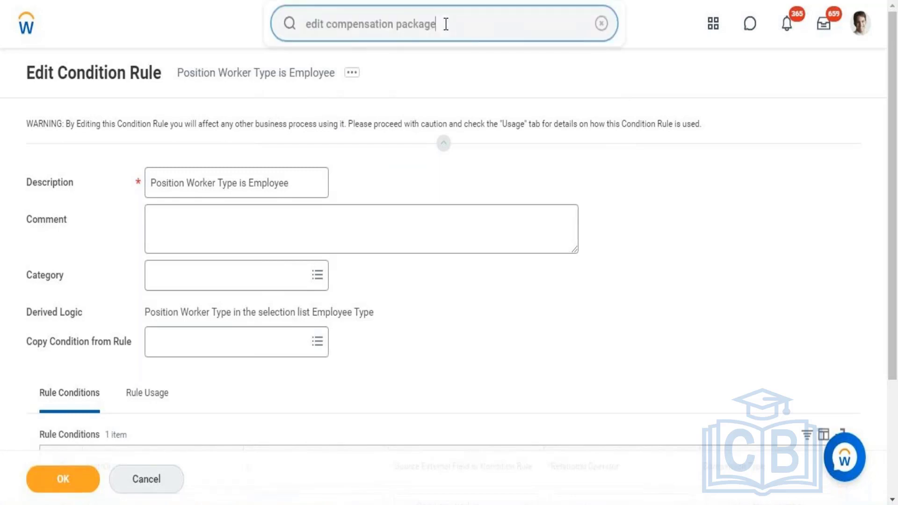
key(Return)
click(248, 182)
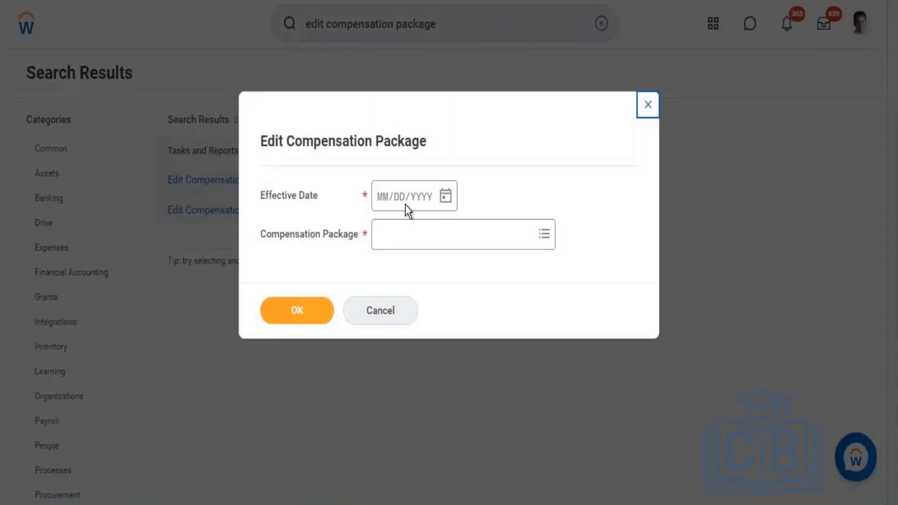
Set the effective date for the compensation package edit to 07/01/2021
click(447, 197)
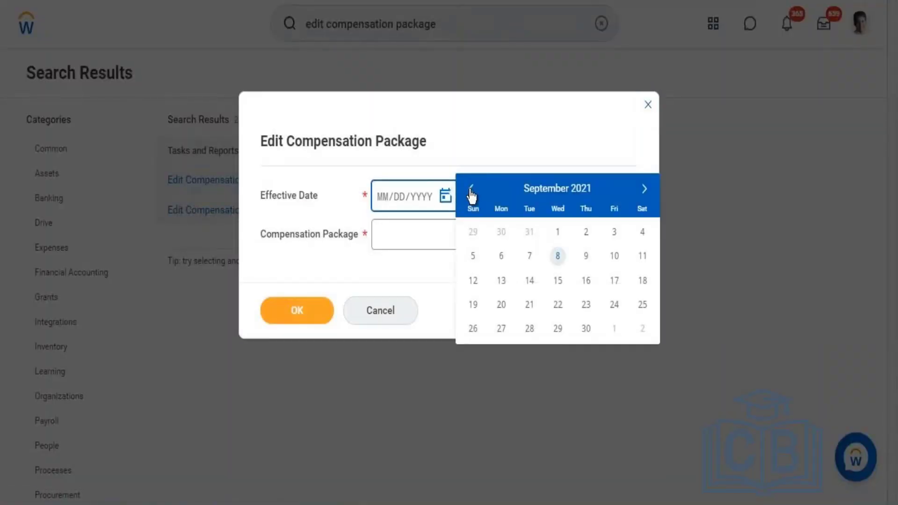
click(471, 190)
click(471, 190)
click(471, 189)
click(471, 189)
click(471, 189)
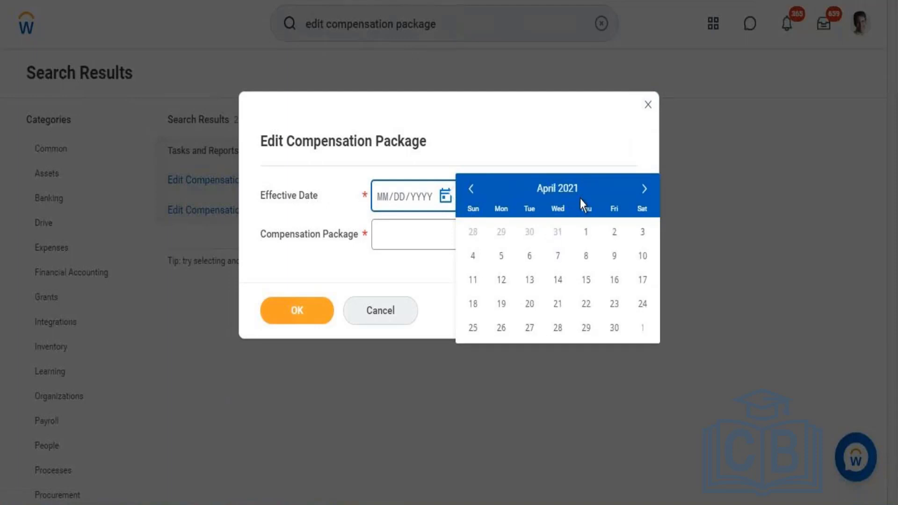
click(646, 190)
click(646, 190)
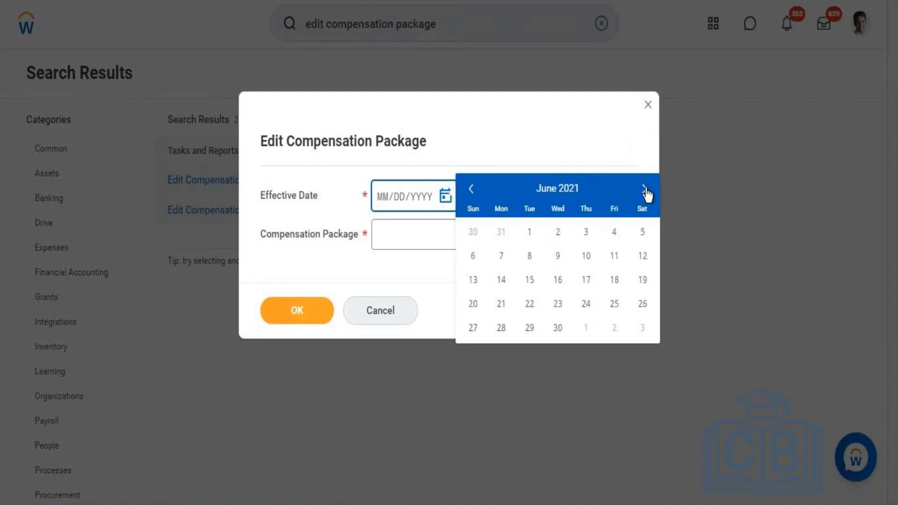
click(646, 190)
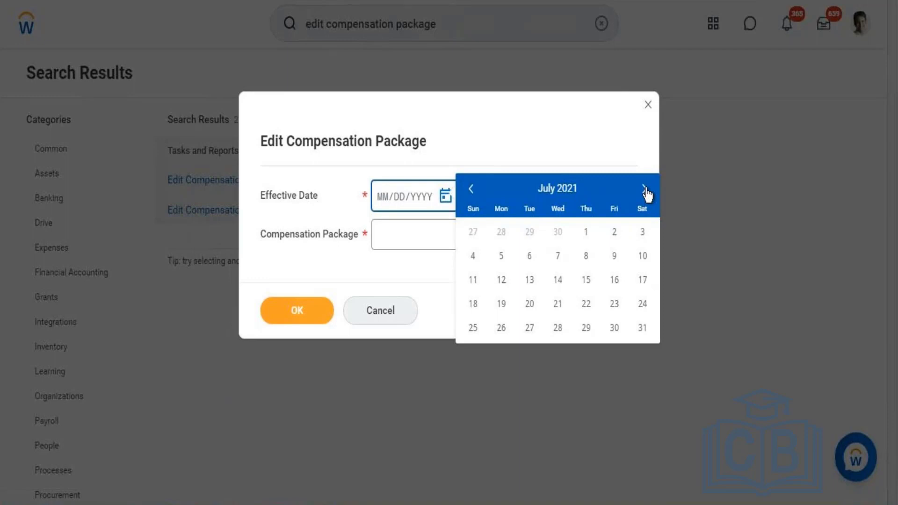
click(586, 234)
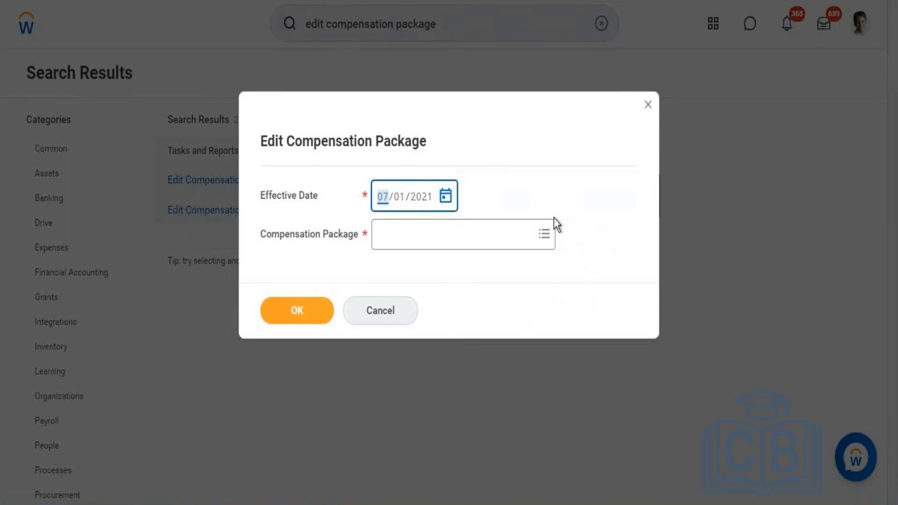
click(447, 237)
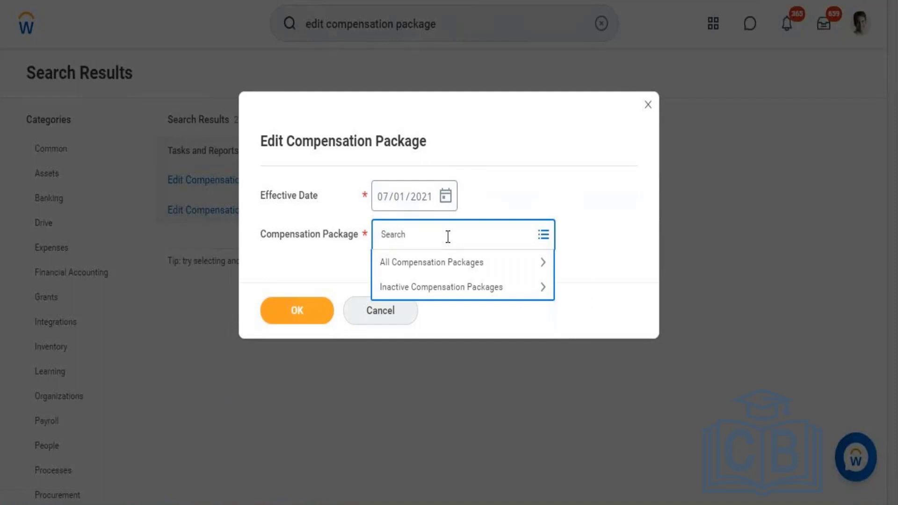
text(Workday Compens)
key(Return)
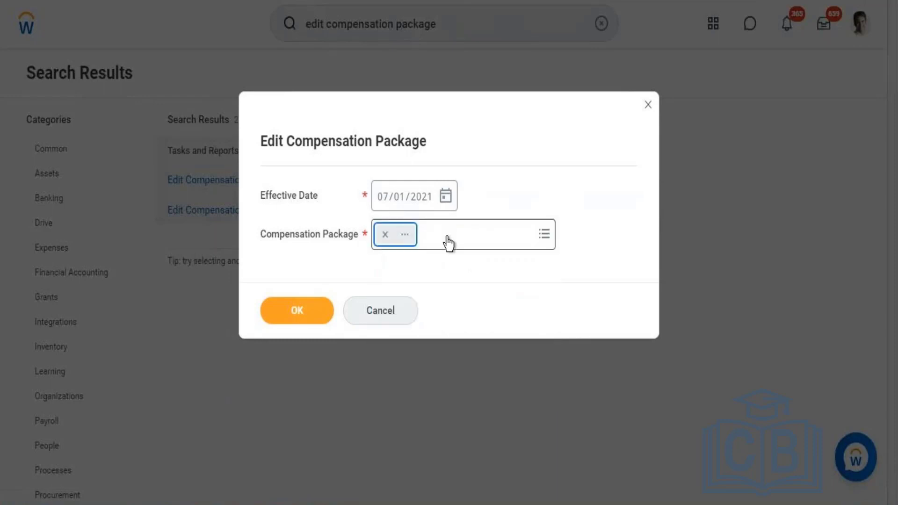
click(386, 235)
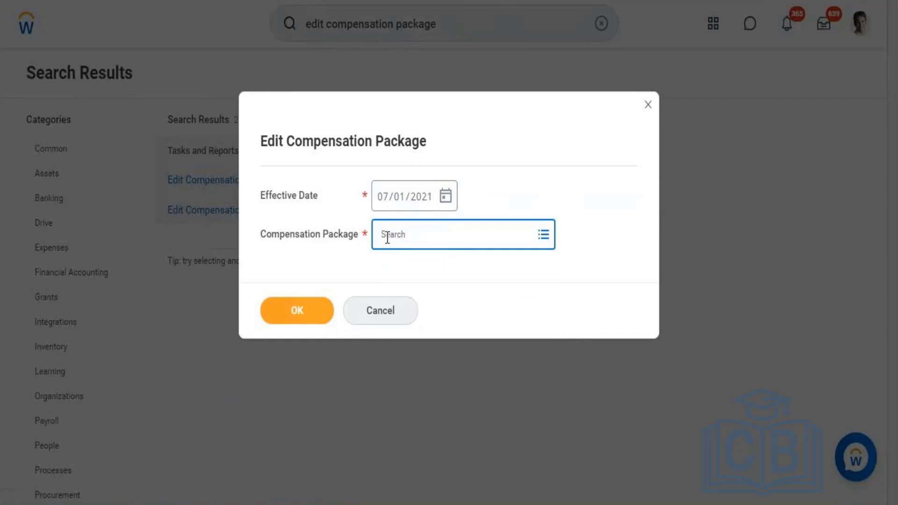
Try searching the compensation packages for "Workday" and "compensation", and clear the selected entry
text(Workday)
key(Return)
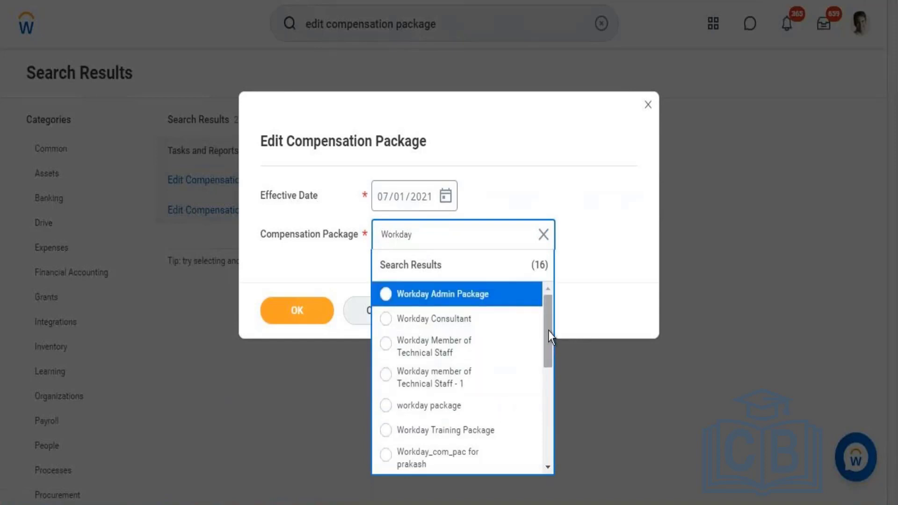
drag(548, 343, 545, 428)
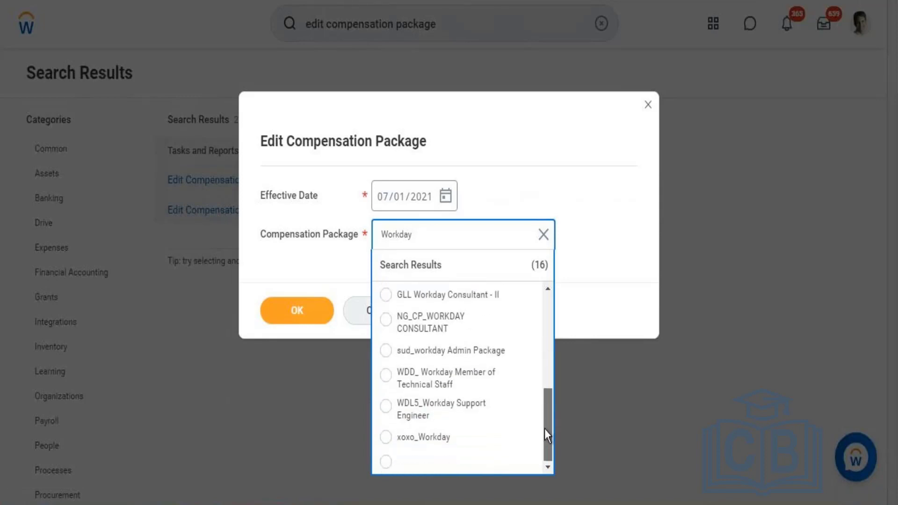
drag(543, 465, 548, 300)
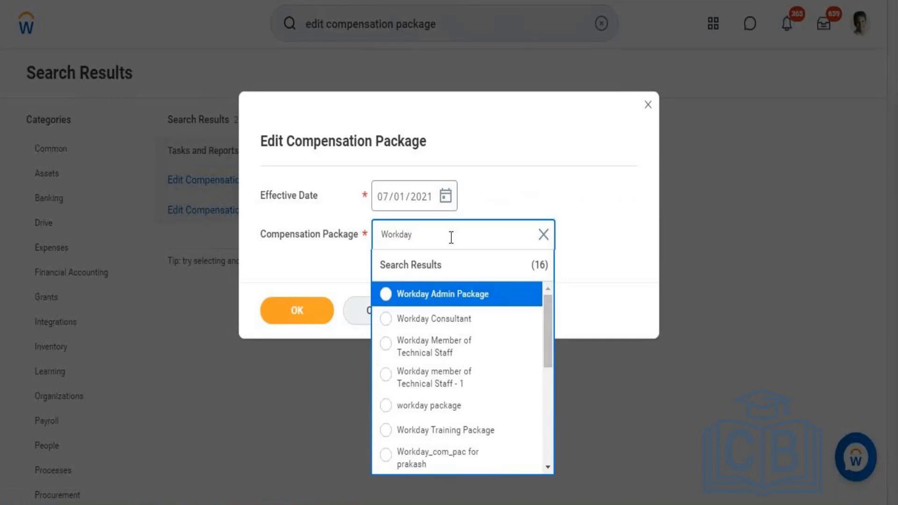
text(compensation)
key(Return)
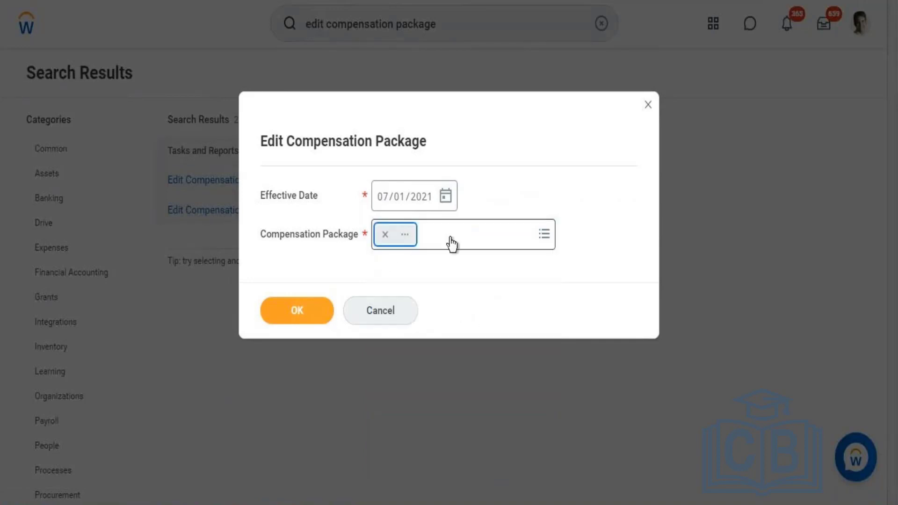
click(387, 234)
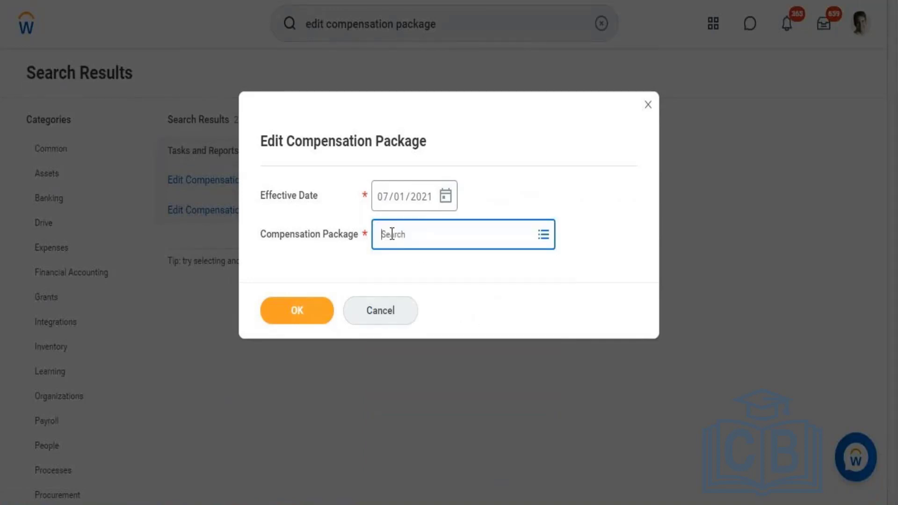
Search the compensation packages for "Workday", open the "workday package" entry's details page and review it
text(Workday)
key(Return)
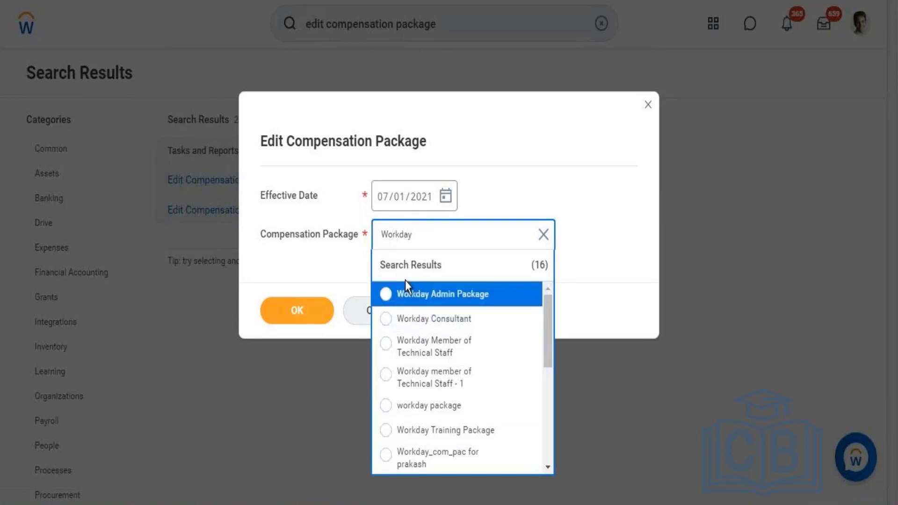
key(Down)
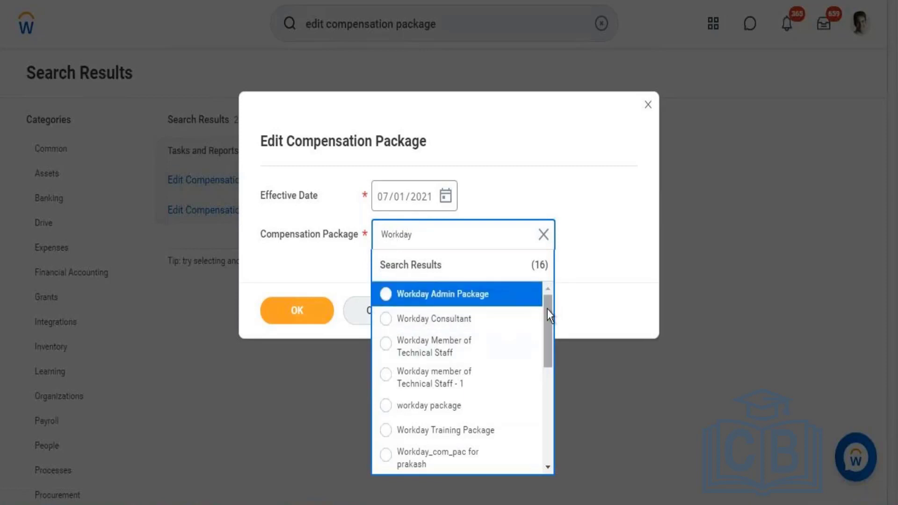
mouse_move(547, 309)
mouse_down()
mouse_move(543, 420)
mouse_move(538, 308)
mouse_up()
right_click(433, 409)
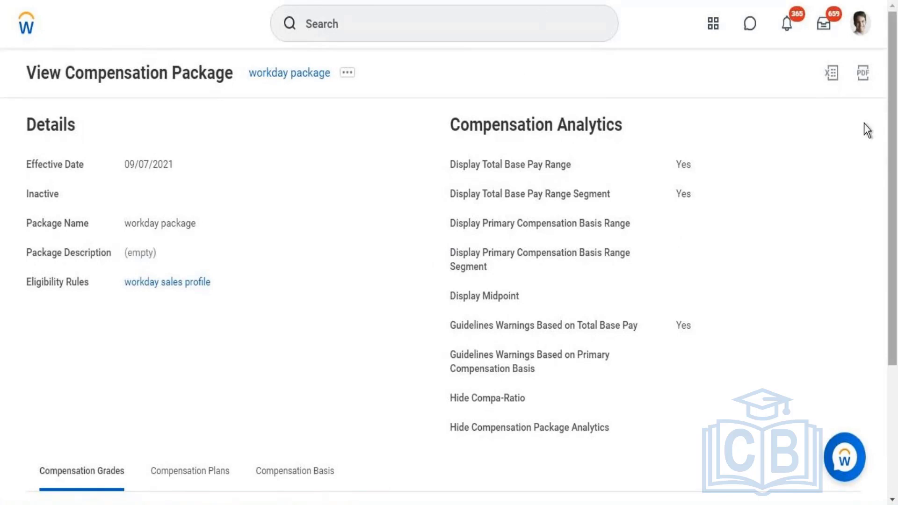
scroll(884, 179, down, 2)
scroll(883, 181, down, 2)
scroll(884, 117, up, 4)
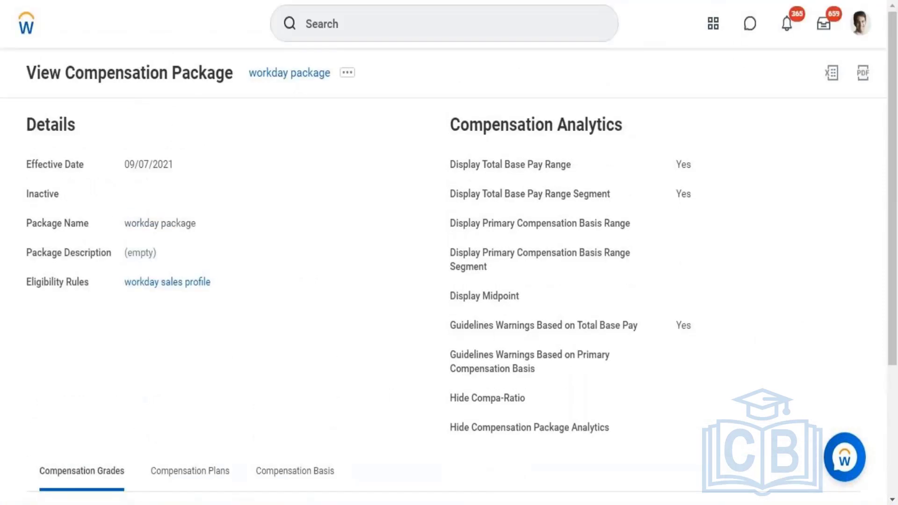
Switch to the Notepad notes and copy the rule name "Comp Eligibility Rue - Organization"
key(alt+Tab)
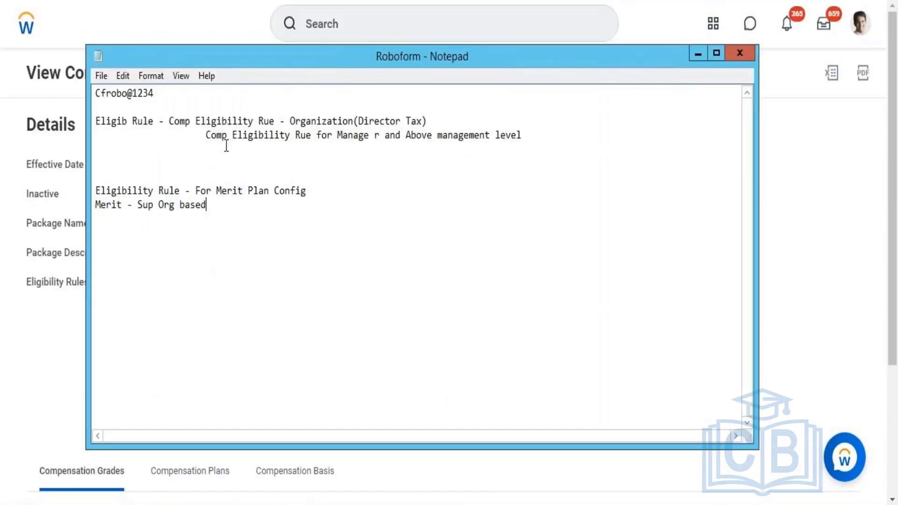
drag(170, 121, 330, 118)
drag(344, 120, 354, 121)
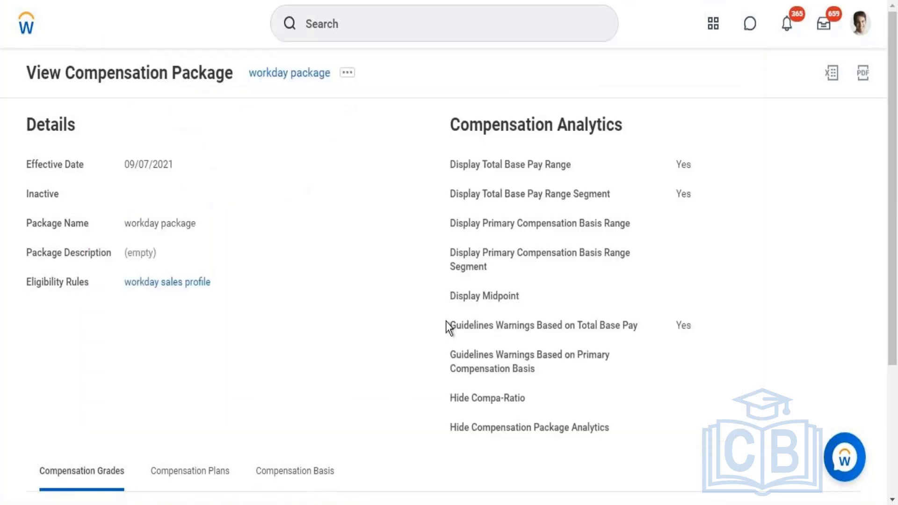
Switch back to Workday, search for "view eligibili" and open the View Compensation Eligibility Rule report
click(421, 25)
text(view )
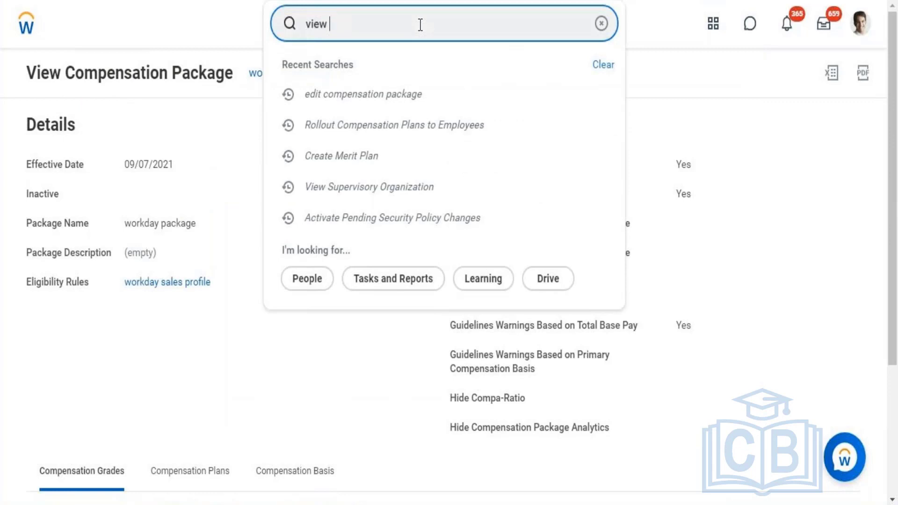
text(eligibili)
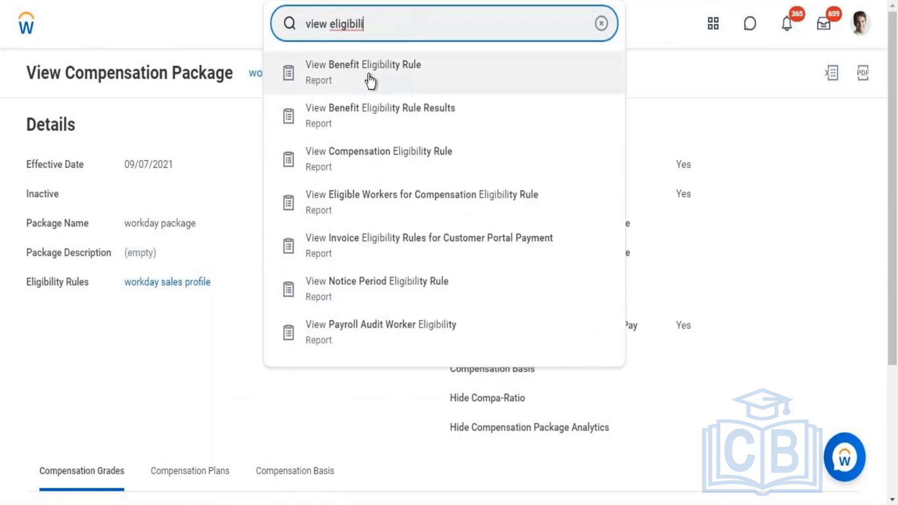
click(386, 161)
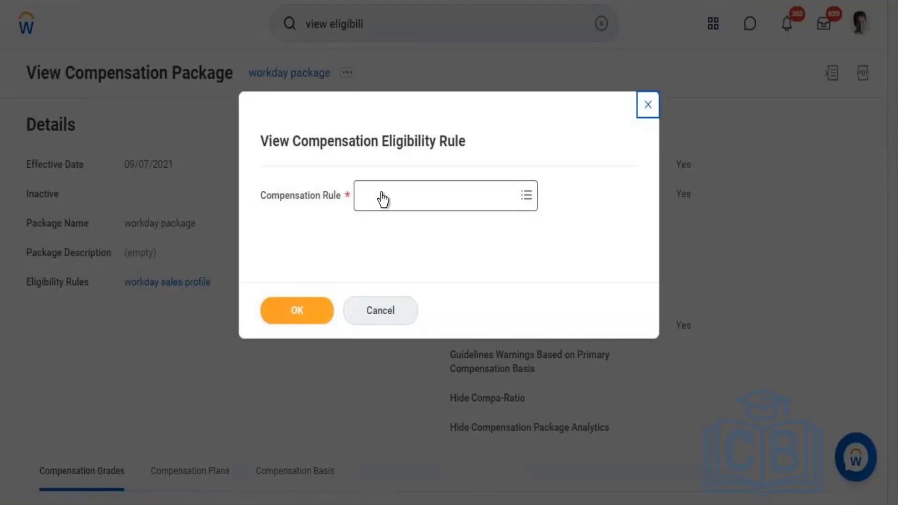
Find the compensation rule "Comp Eligibility Rue - Organization(Director Tax)" and run the report for it
click(383, 199)
text(Comp)
key(Return)
text(Eligibility Rue - Organization)
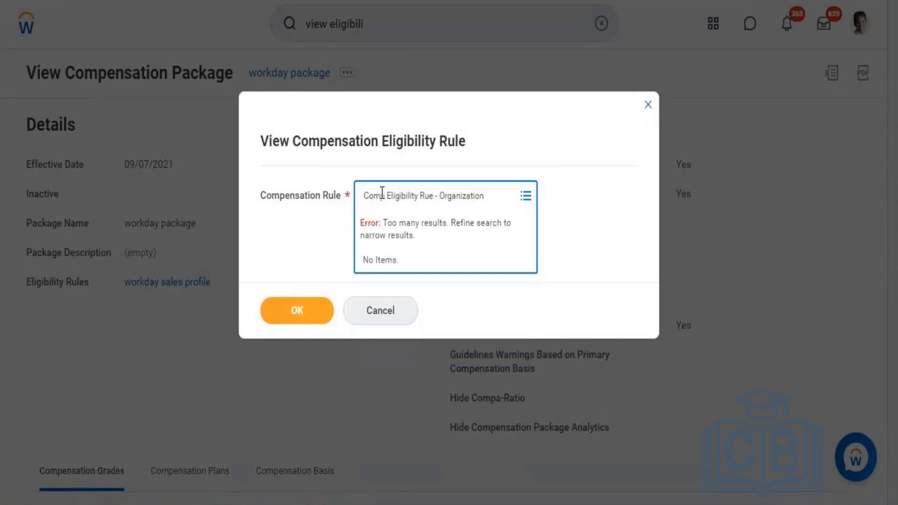
key(Return)
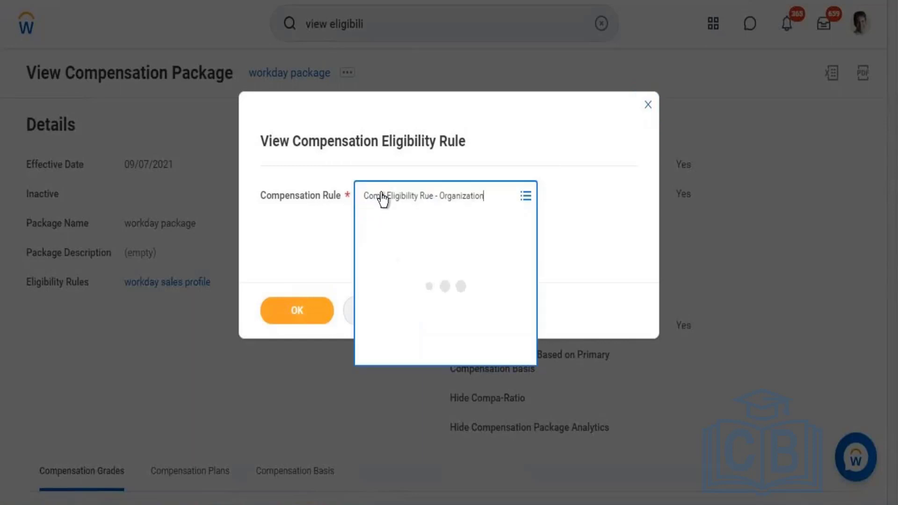
click(318, 312)
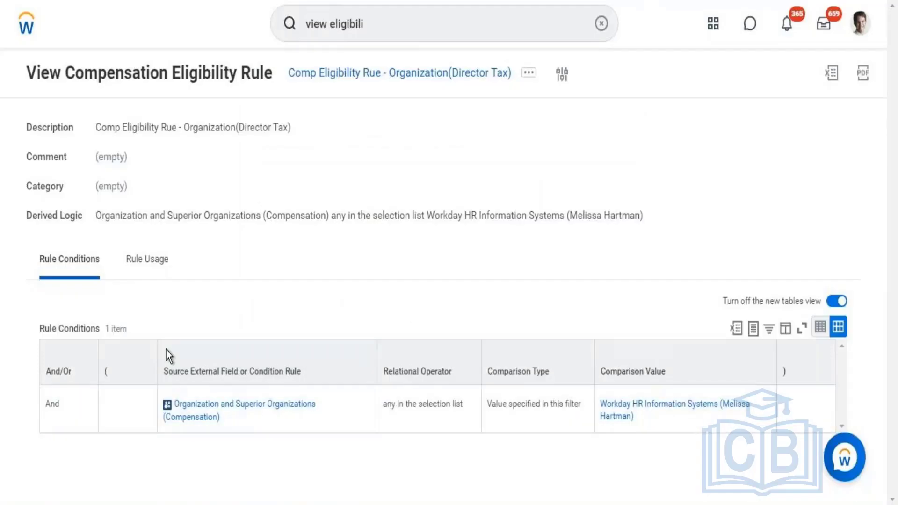
Open the compensation rule's assignments from its usage details and copy the plan name "Workday Salary Plan"
click(155, 259)
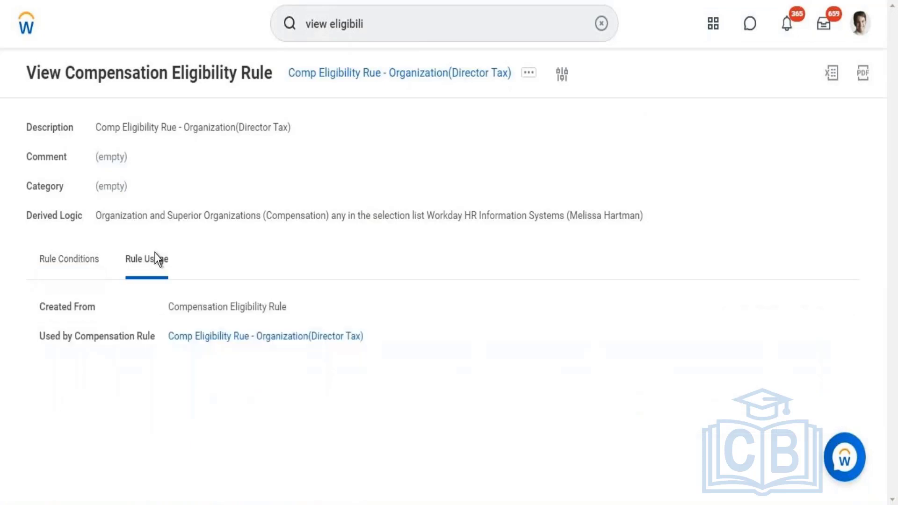
click(250, 344)
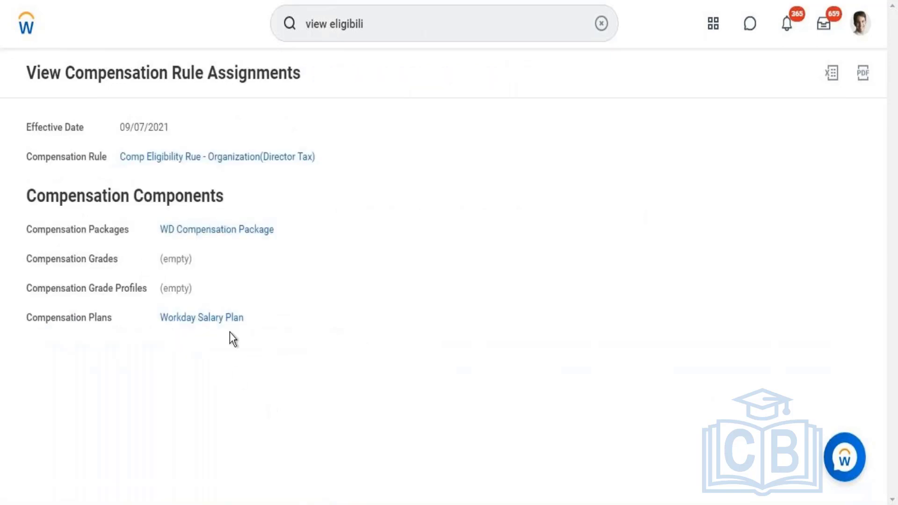
right_click(205, 323)
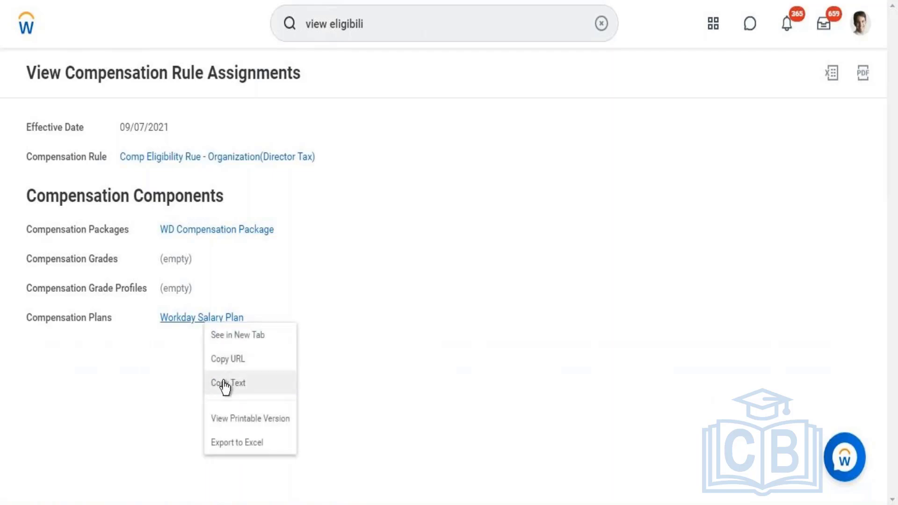
click(225, 385)
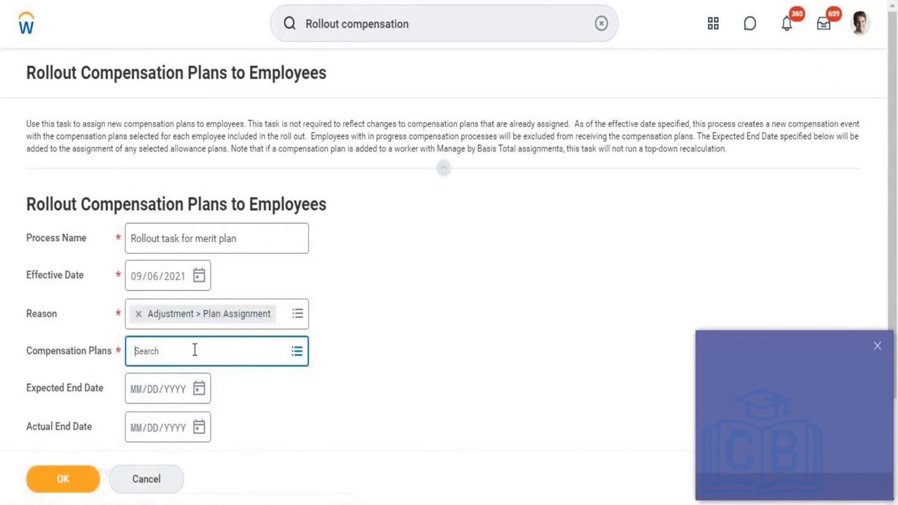
Search the rollout's compensation plans for "Workday Salary Plan" and select Workday Admin Period Salary Plan
text(Workday Salary Plan)
key(Return)
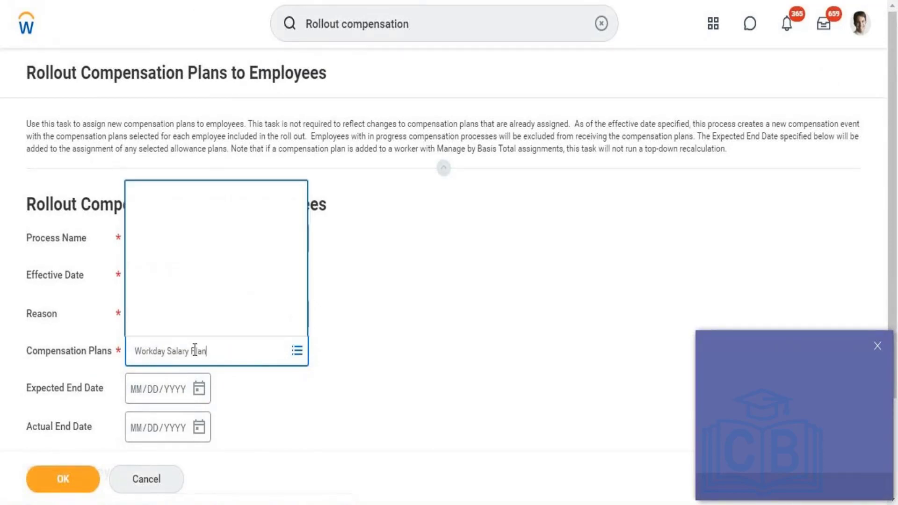
click(879, 352)
scroll(484, 366, down, 3)
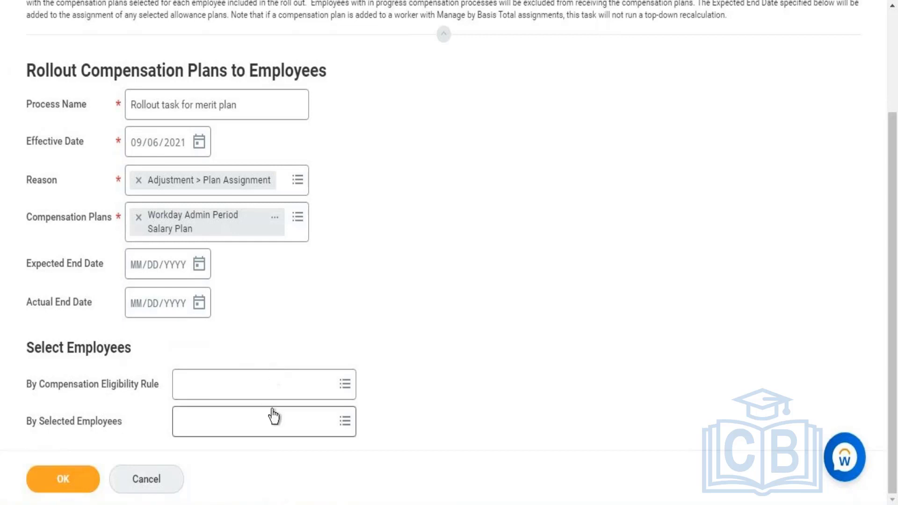
Switch to the Notepad notes and copy the rule name "Eligibility Rule - For Merit Plan Config"
click(263, 395)
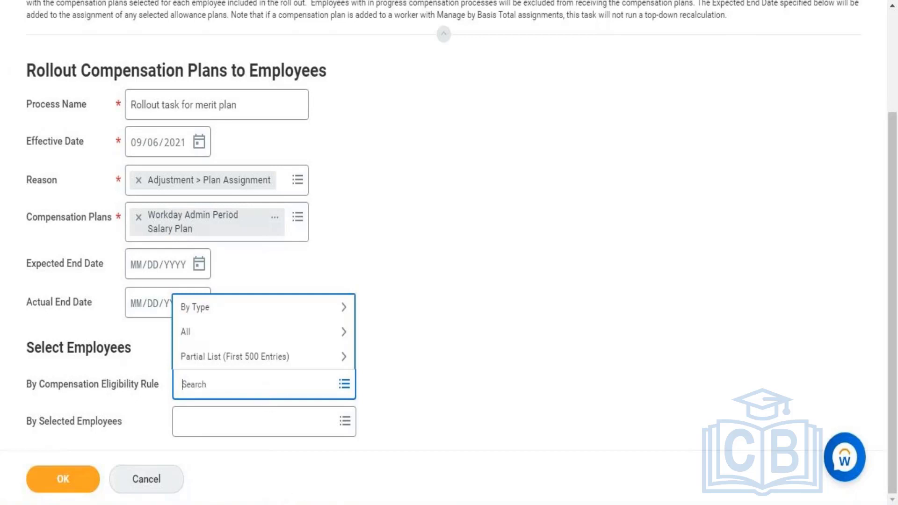
key(alt+Tab)
drag(327, 209, 175, 178)
click(163, 184)
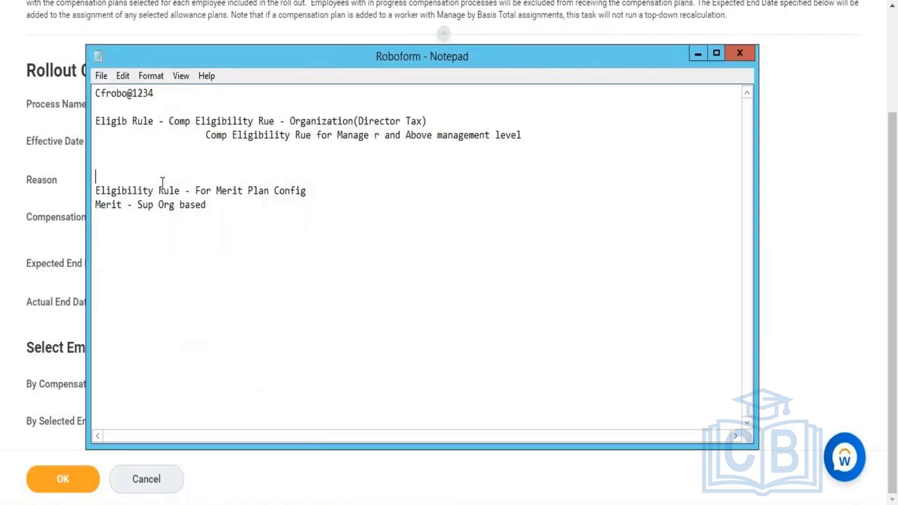
mouse_move(103, 190)
mouse_down()
mouse_move(188, 184)
mouse_move(275, 201)
mouse_move(304, 200)
mouse_move(307, 191)
mouse_move(249, 180)
mouse_move(96, 190)
mouse_up()
key(ctrl+c)
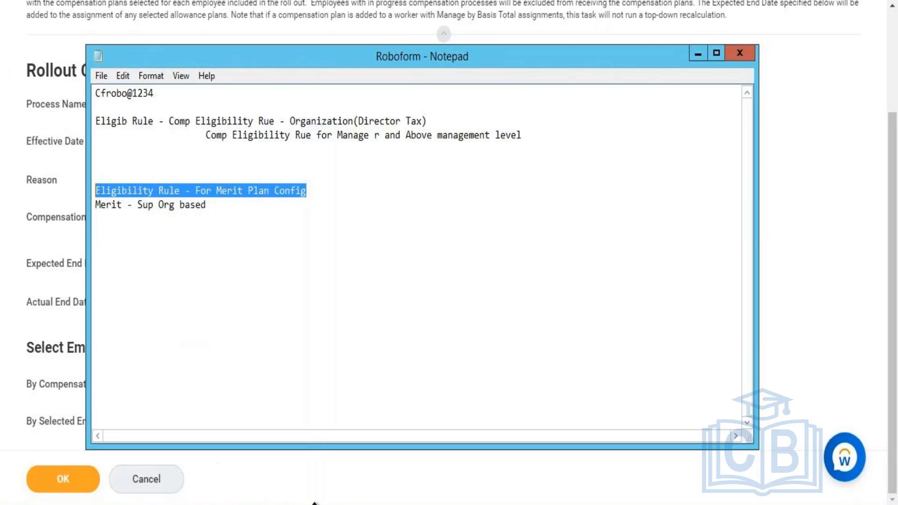
Switch back to Workday and set the rollout's compensation eligibility rule to "Eligibility Rule - For Merit Plan Config"
key(alt+Tab)
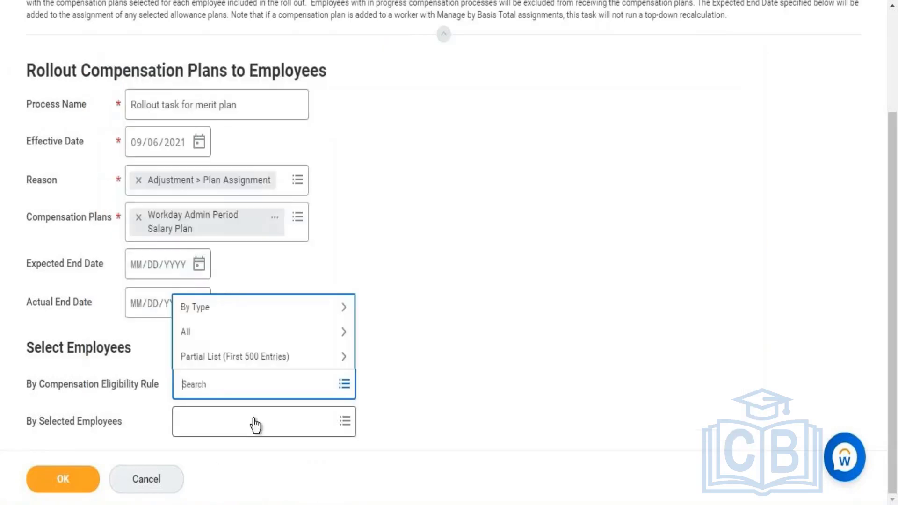
key(ctrl+v)
key(Return)
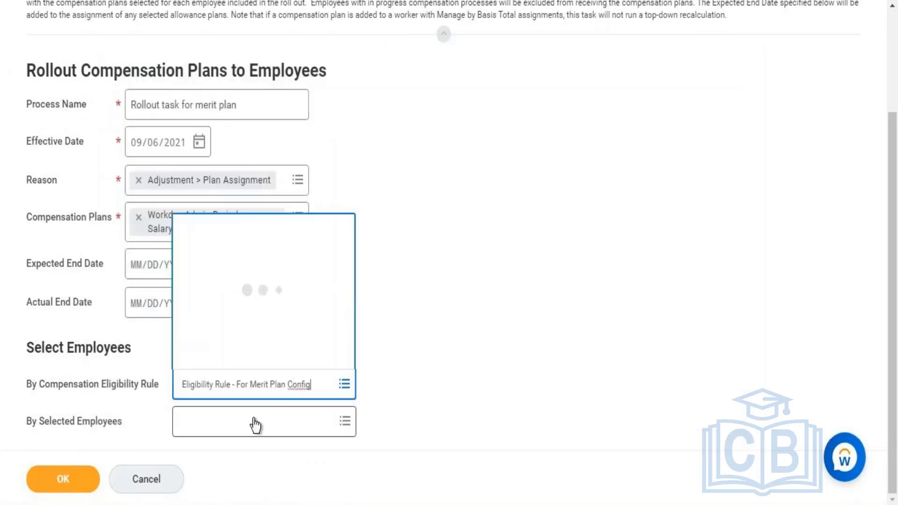
click(395, 377)
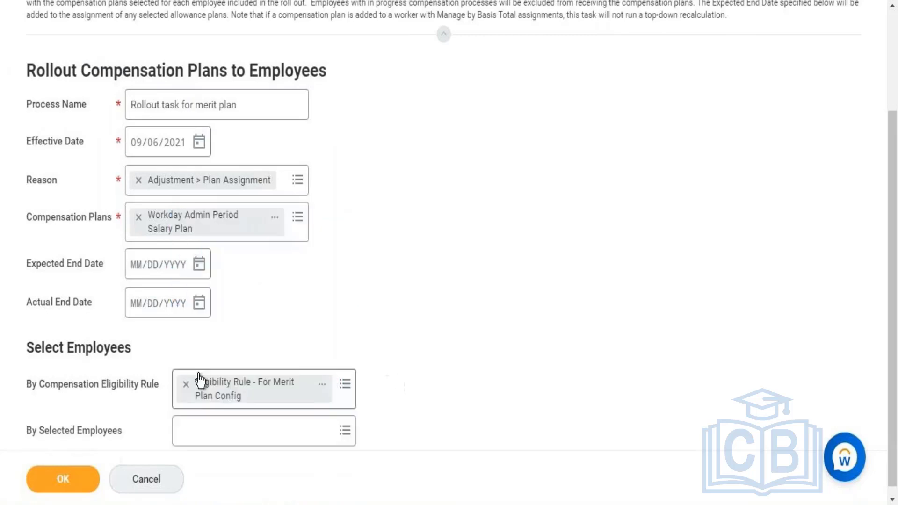
Submit the compensation plan rollout and refresh the status of its background process
click(58, 486)
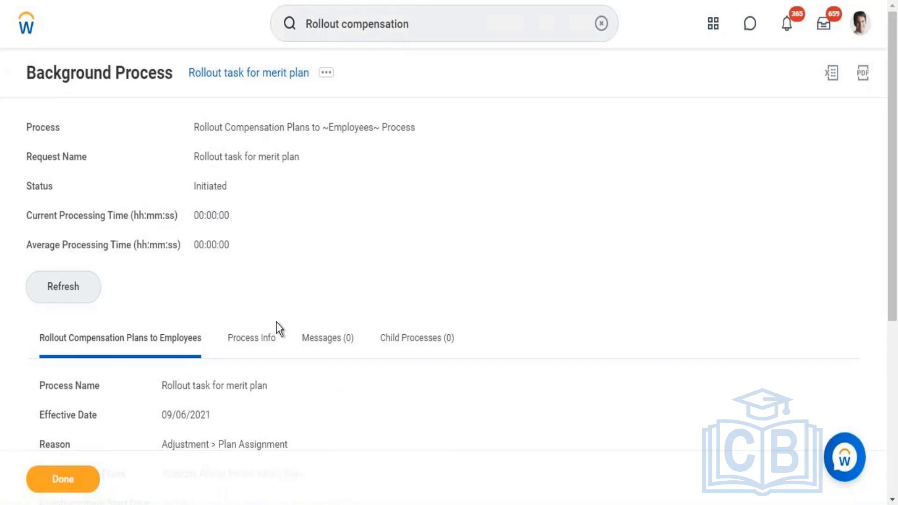
click(74, 281)
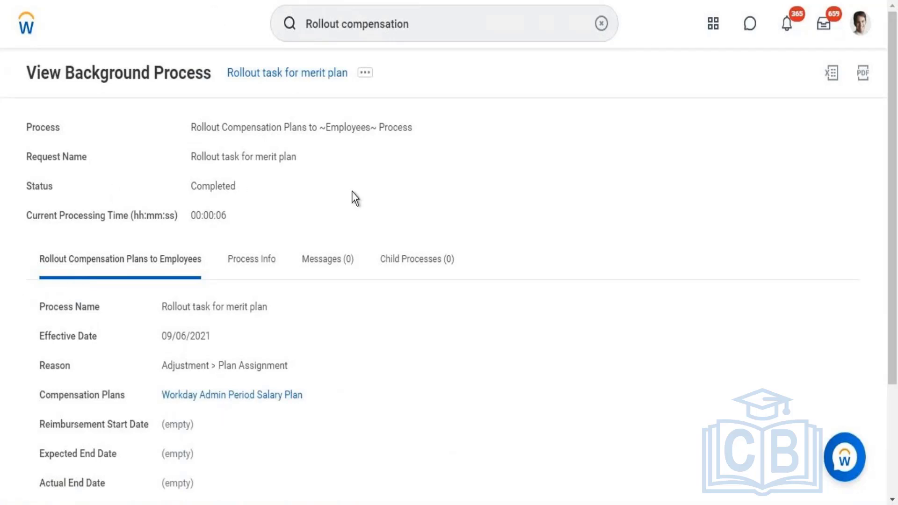
Search for "view compensation plan" and open the View Compensation Plan Rollout Process report
click(434, 30)
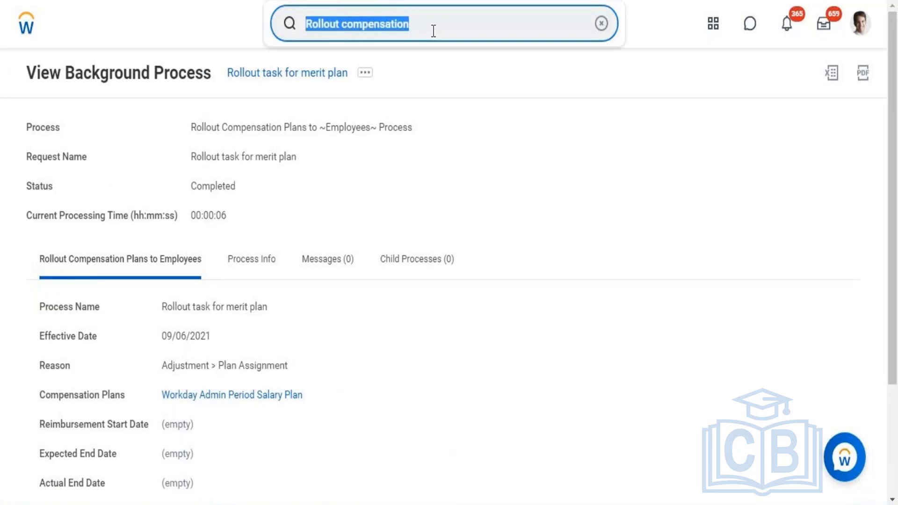
text(view)
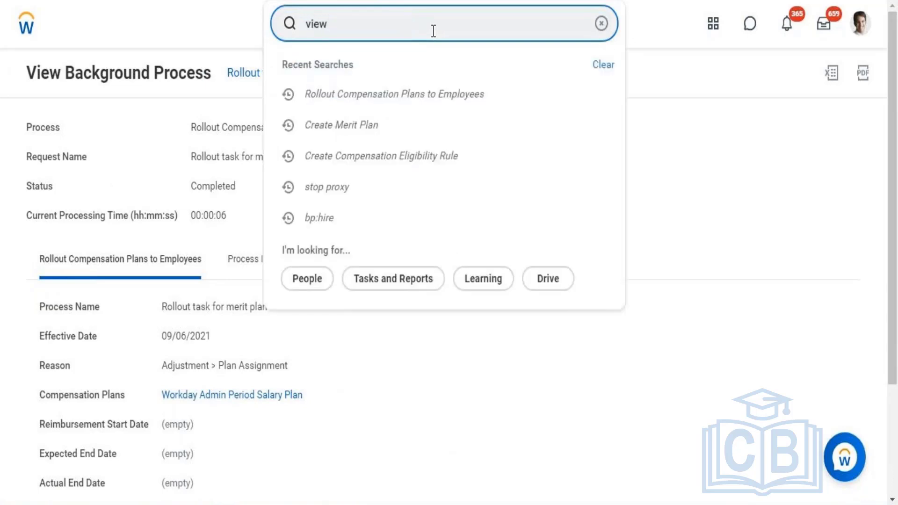
text( comp)
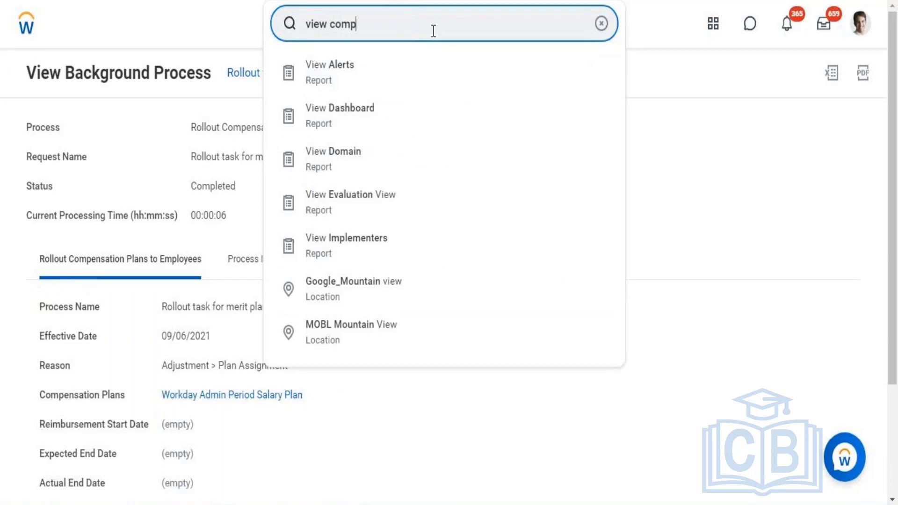
text(e)
text(nsa)
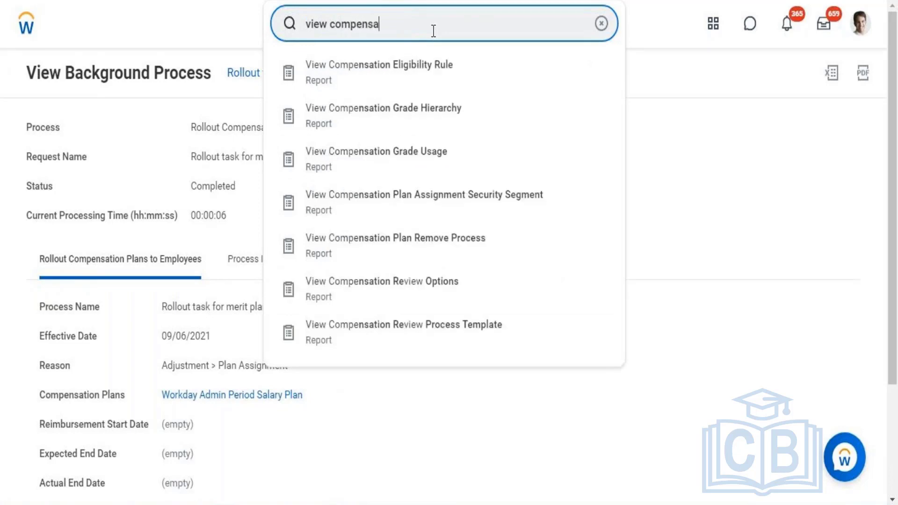
text(tion)
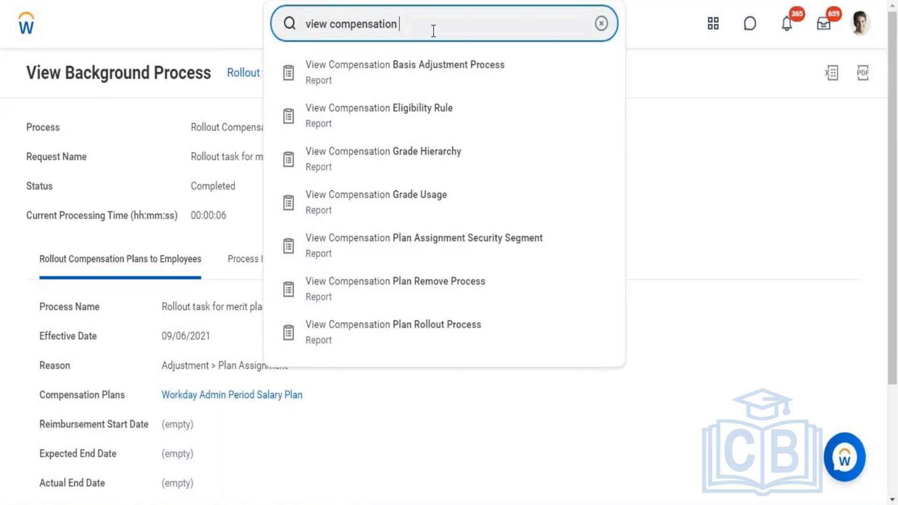
text(pl)
key(BackSpace)
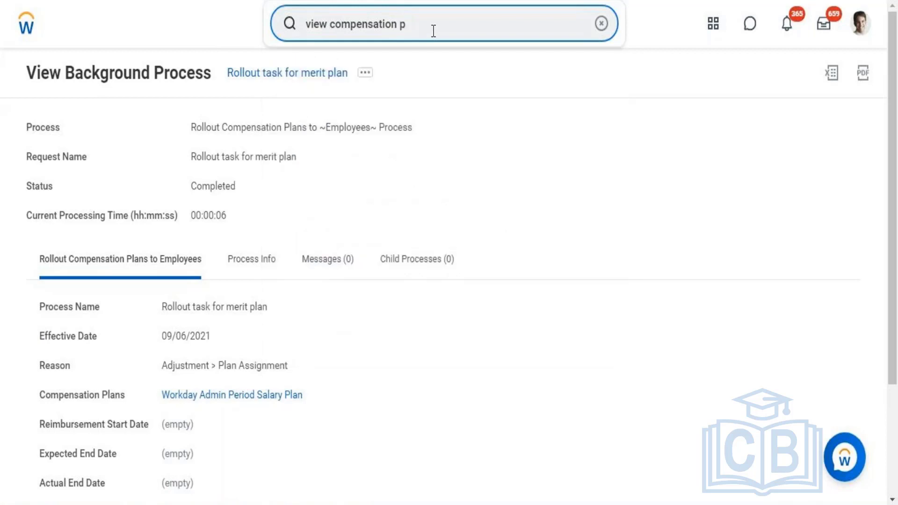
text(lan)
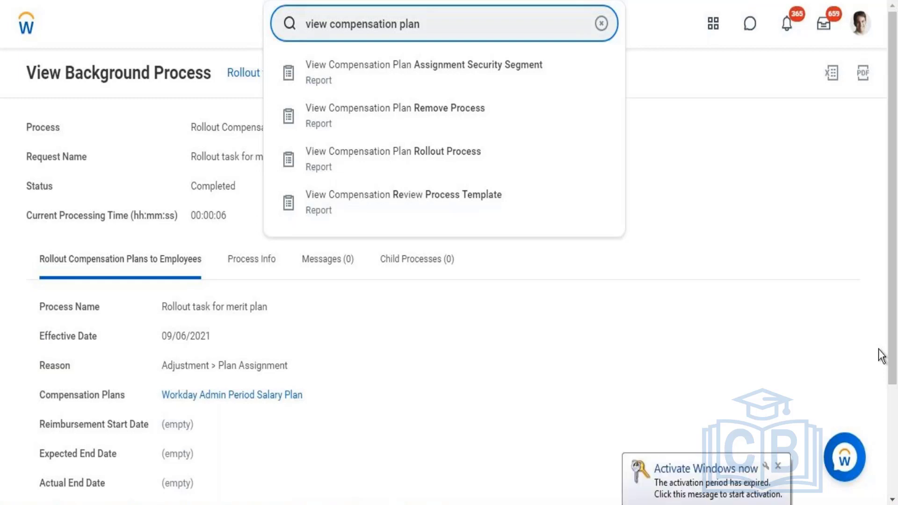
click(778, 466)
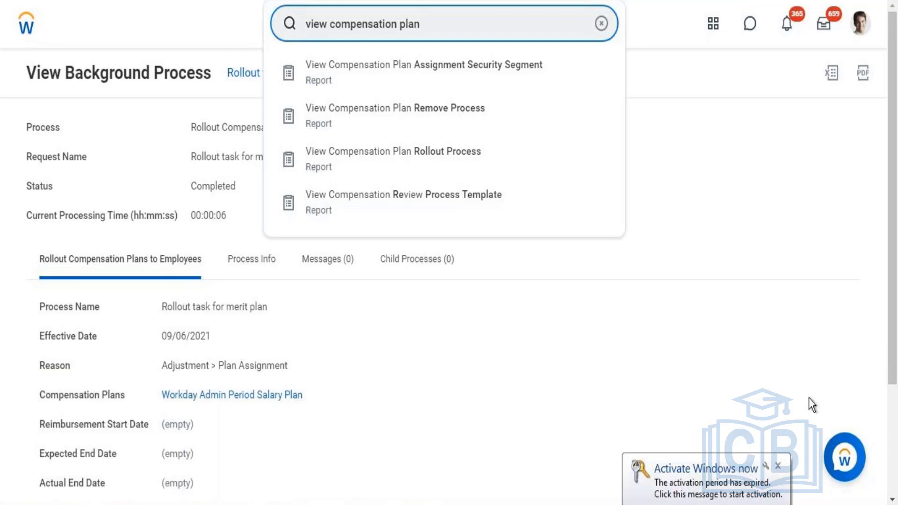
click(437, 150)
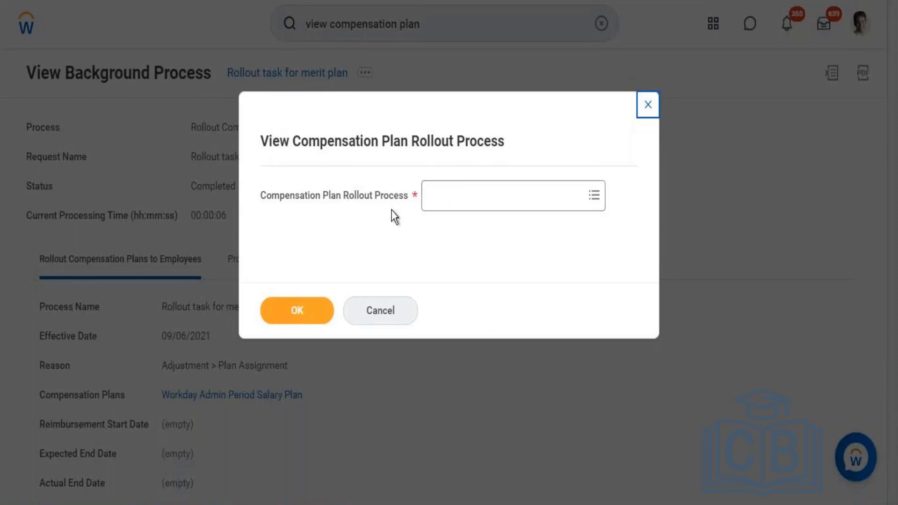
Cancel the report prompt and copy the request name "Rollout task for merit plan" from the background process details
click(448, 211)
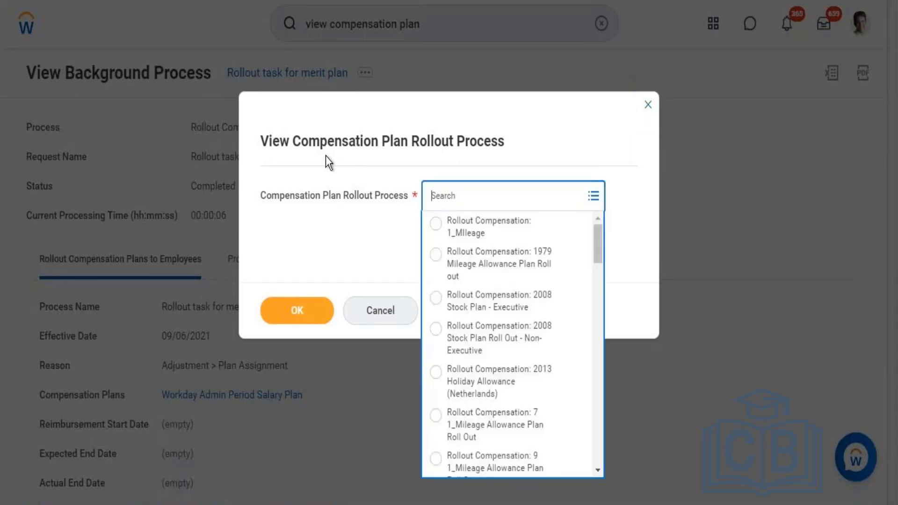
click(381, 308)
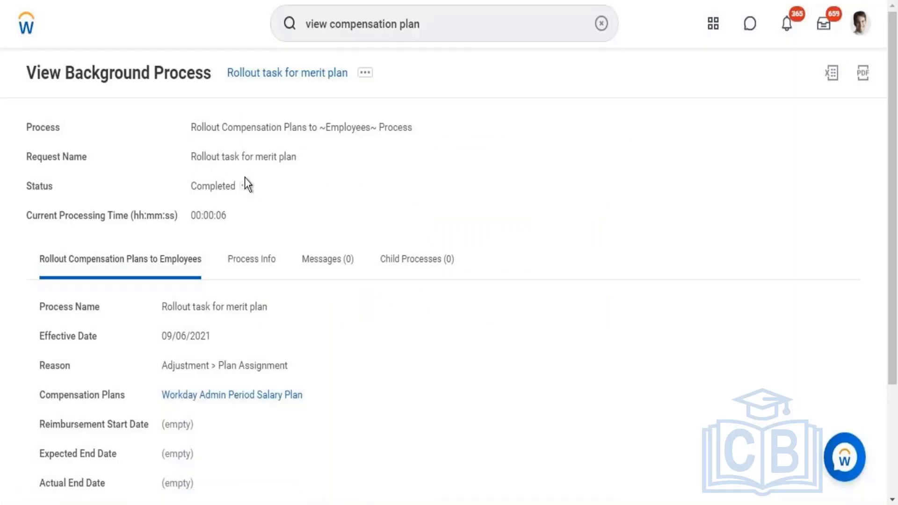
drag(190, 156, 313, 172)
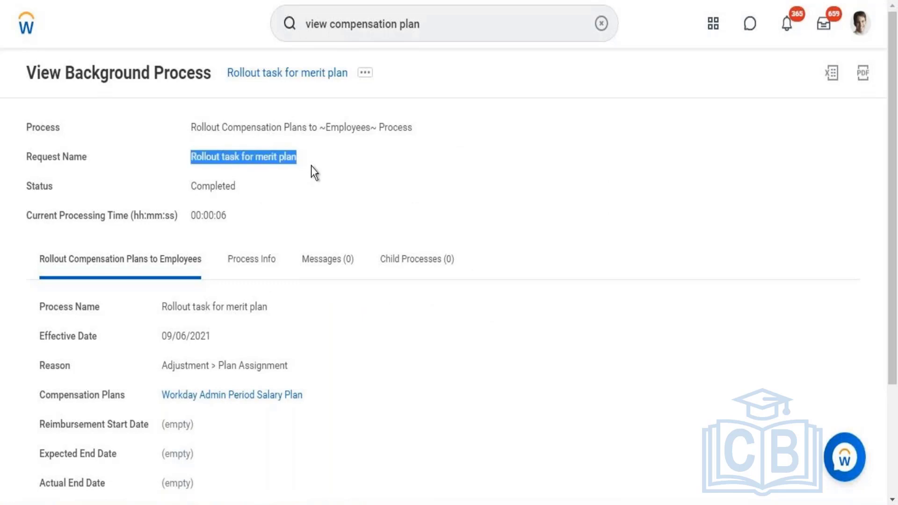
Reopen the View Compensation Plan Rollout Process report and search its rollout processes with the copied request name text
click(441, 27)
key(BackSpace)
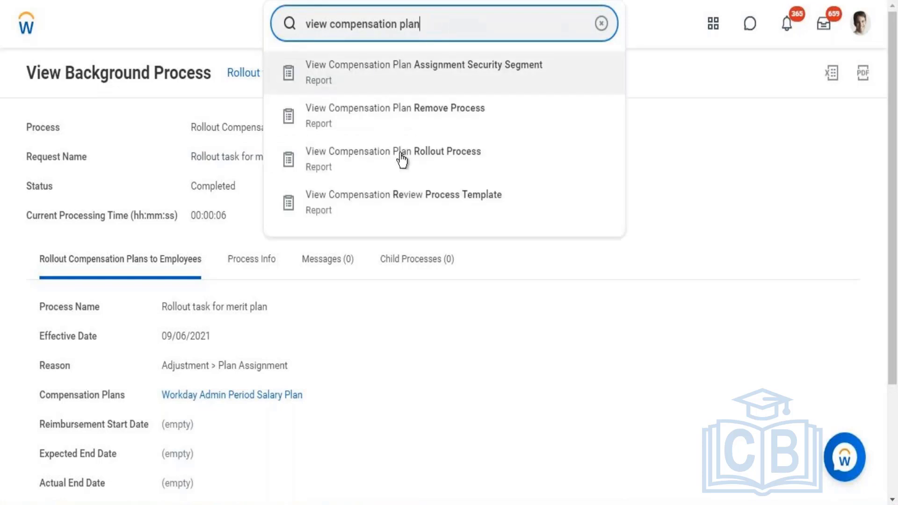
click(401, 157)
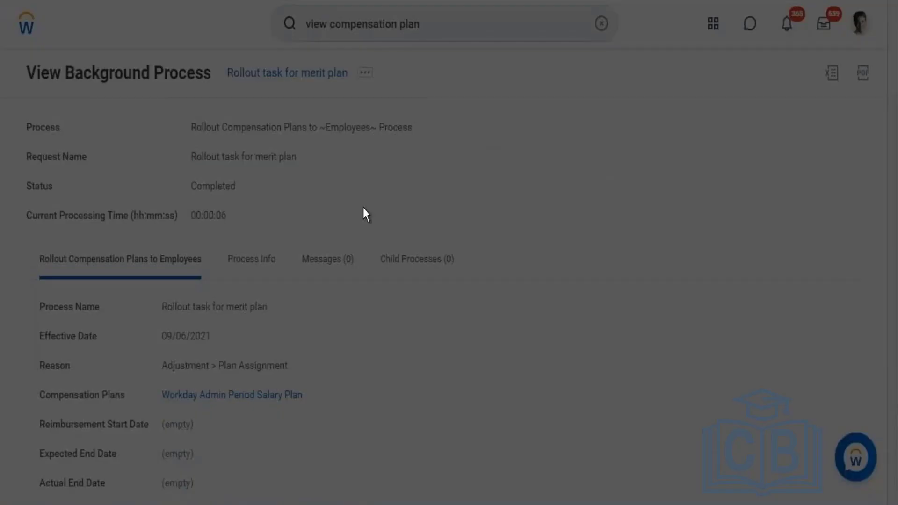
click(437, 197)
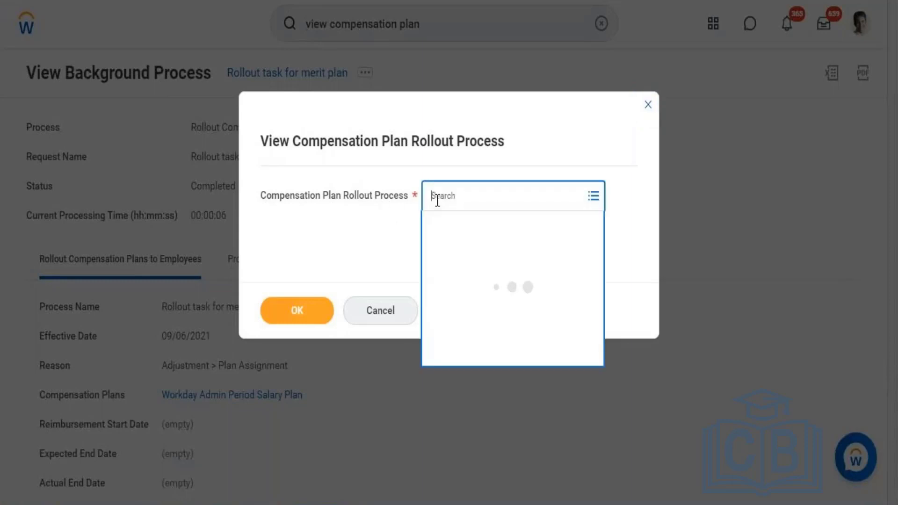
text(Request Name Rollout task for merit plan)
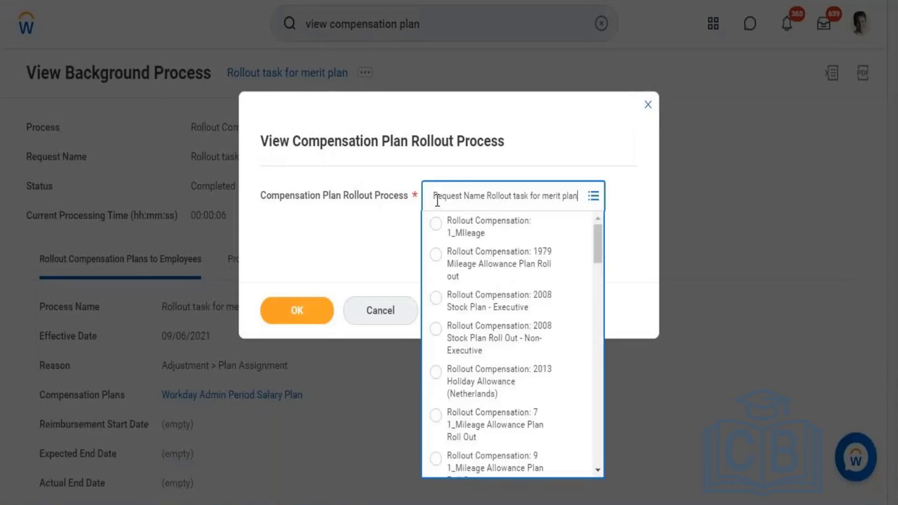
key(Return)
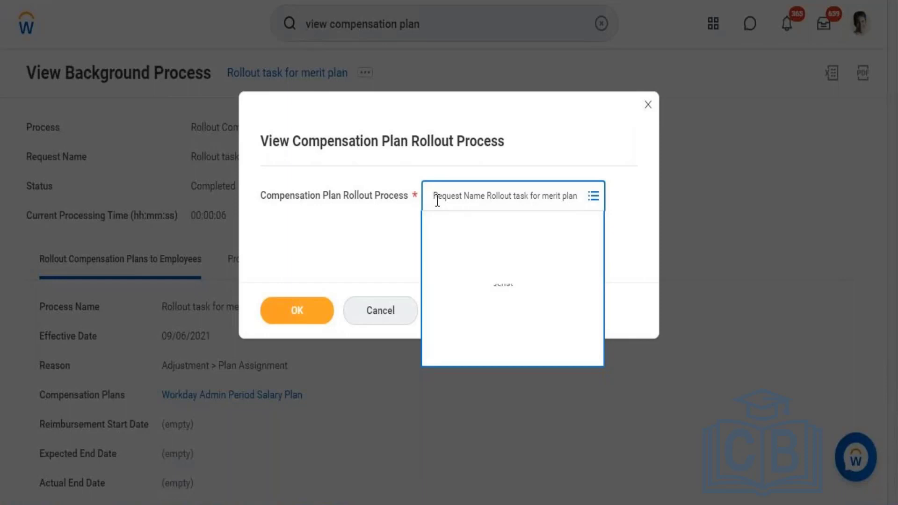
Shorten the process search to "Rollout task for merit plan", select that rollout process and view its details
click(492, 197)
click(489, 197)
key(BackSpace)
key(BackSpace)
key(BackSpace)
key(BackSpace)
key(BackSpace)
key(BackSpace)
key(BackSpace)
key(BackSpace)
key(BackSpace)
key(BackSpace)
key(BackSpace)
key(BackSpace)
key(BackSpace)
key(Return)
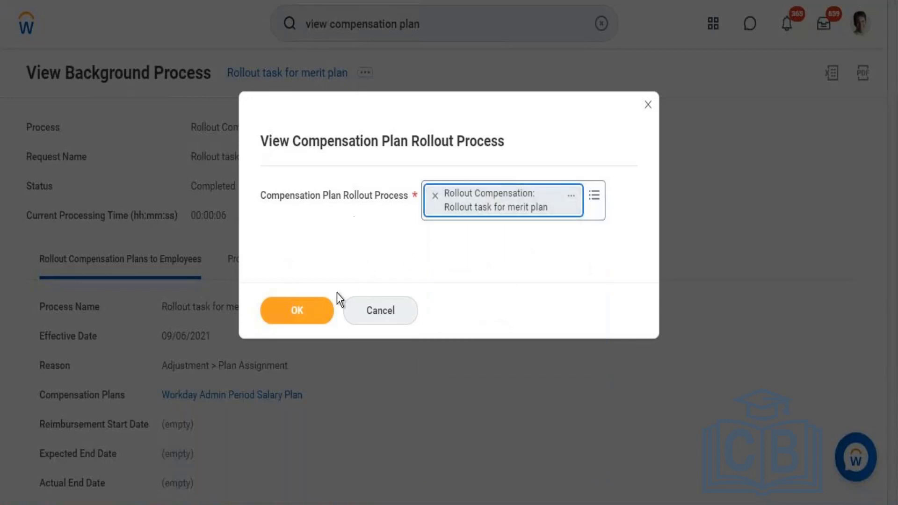
click(301, 313)
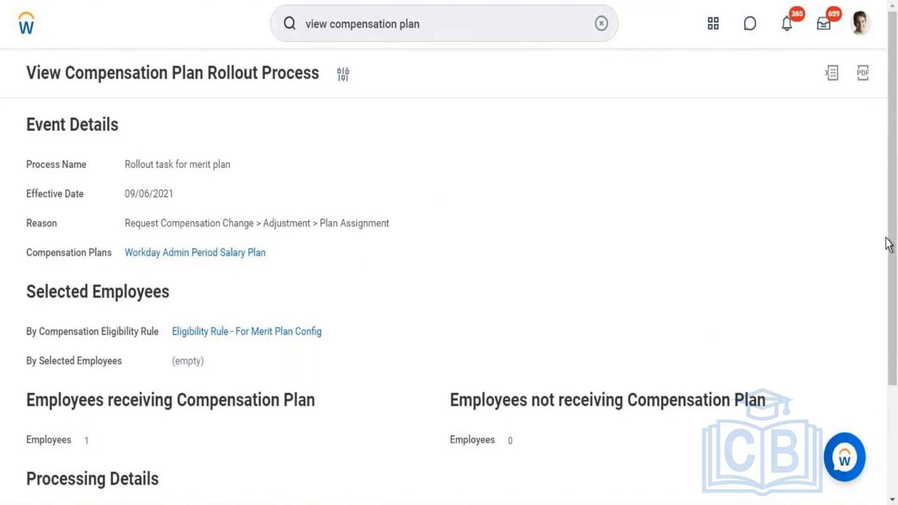
Examine the rollout's employees receiving and not receiving the compensation plan, and review its processing details
scroll(893, 215, down, 2)
scroll(893, 230, down, 1)
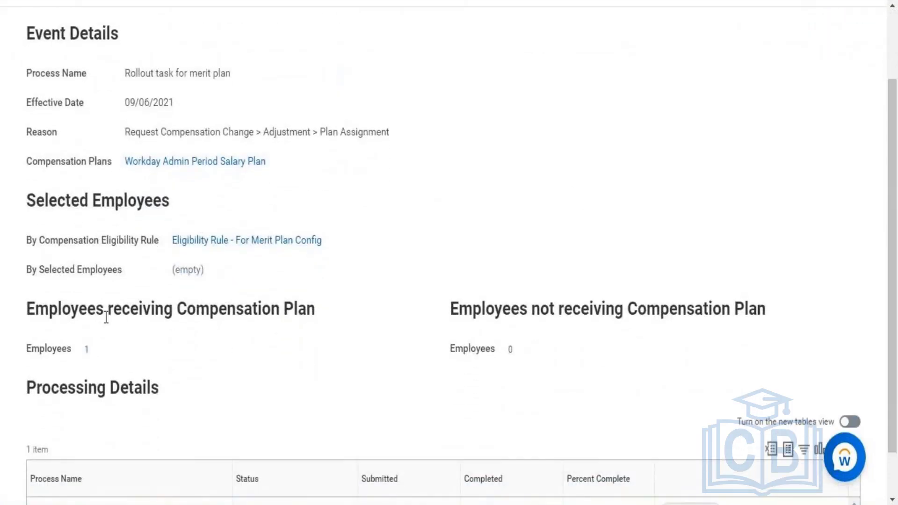
click(88, 350)
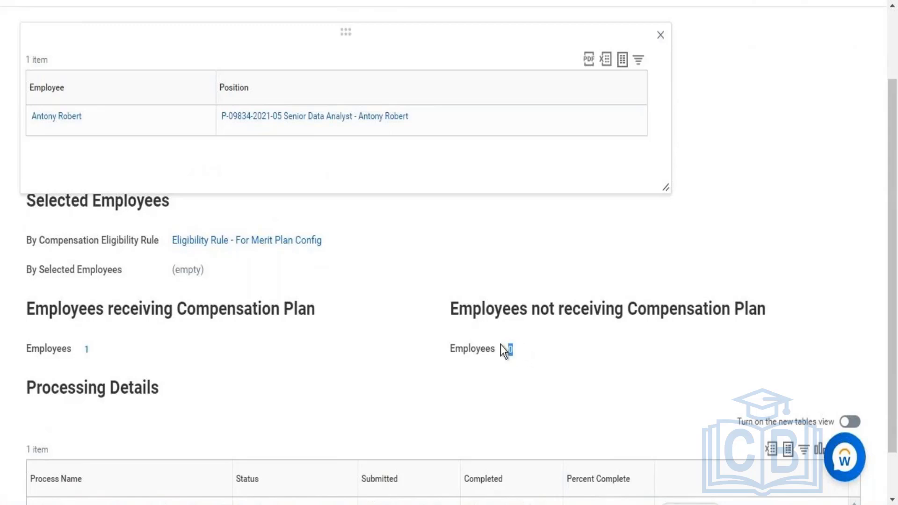
click(515, 373)
mouse_move(509, 347)
click(89, 350)
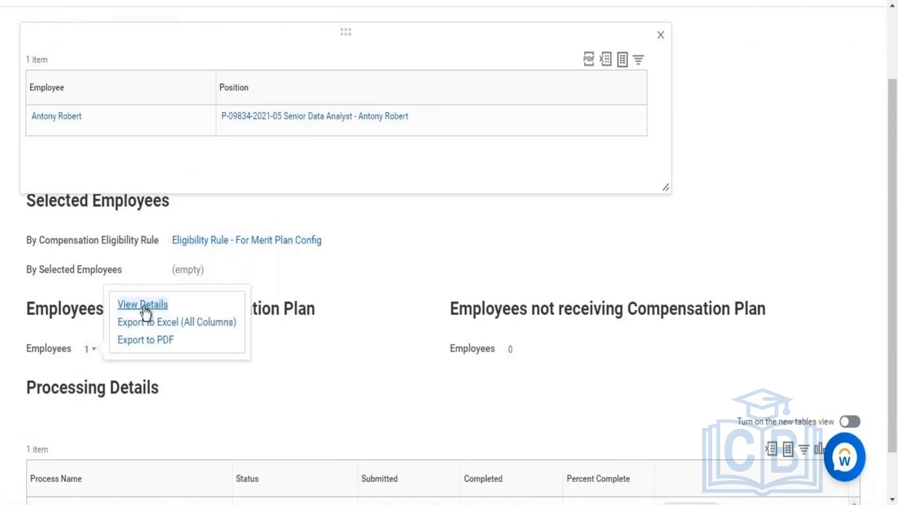
click(144, 307)
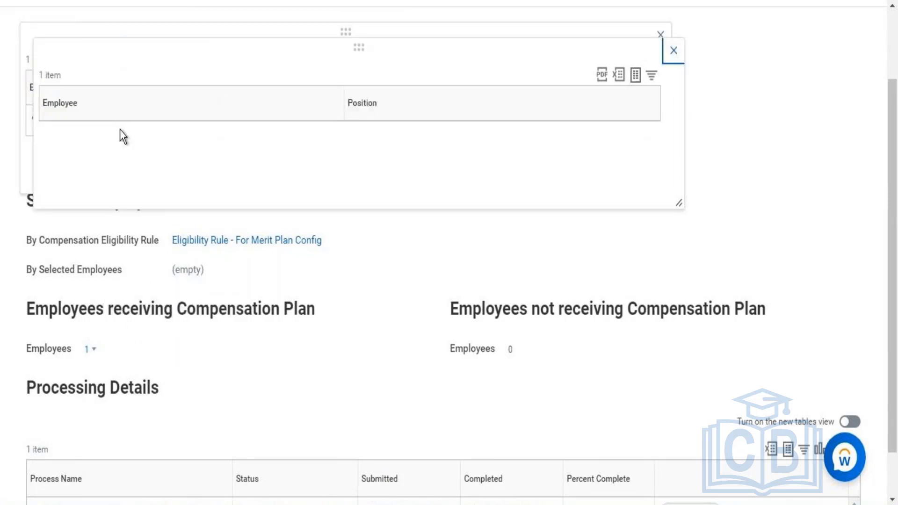
click(674, 51)
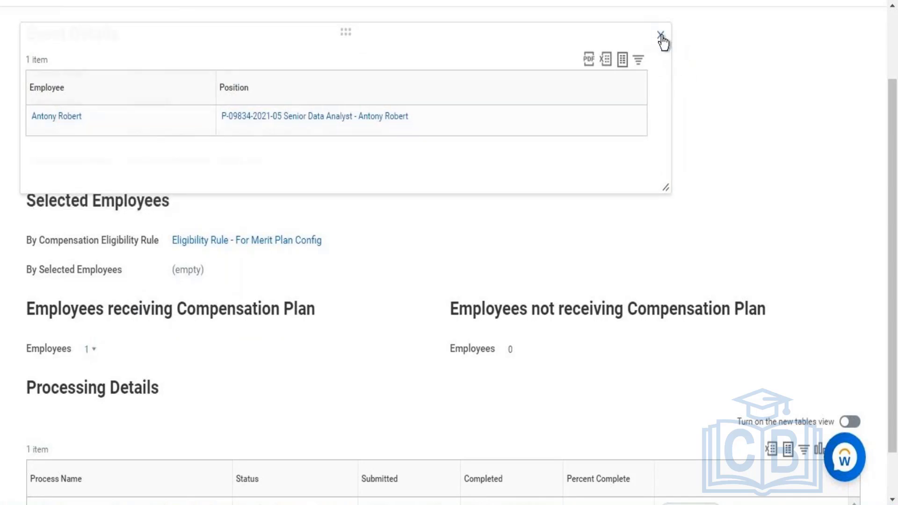
click(661, 37)
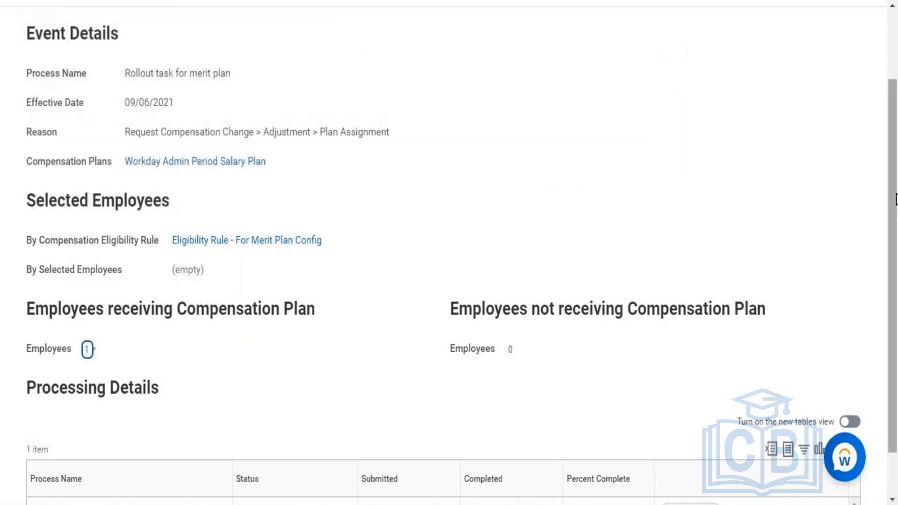
drag(896, 199, 895, 372)
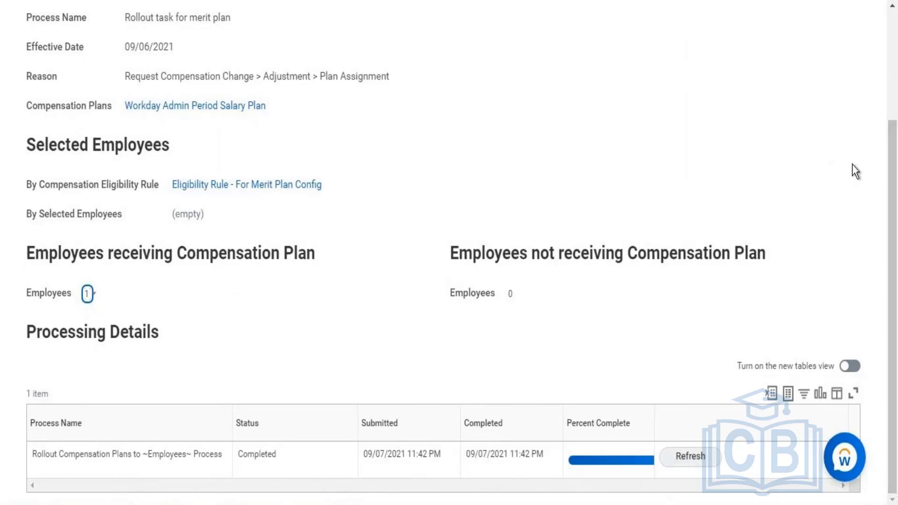
drag(893, 166, 896, 26)
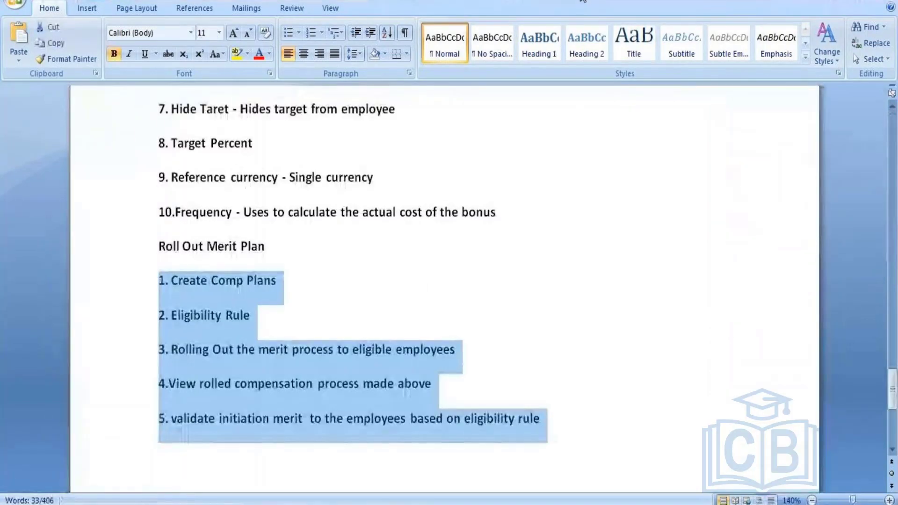
Switch to the Word notes and append "with the task Rollout Compensation Plans to employees" to item 3 under Roll Out Merit Plan
click(601, 409)
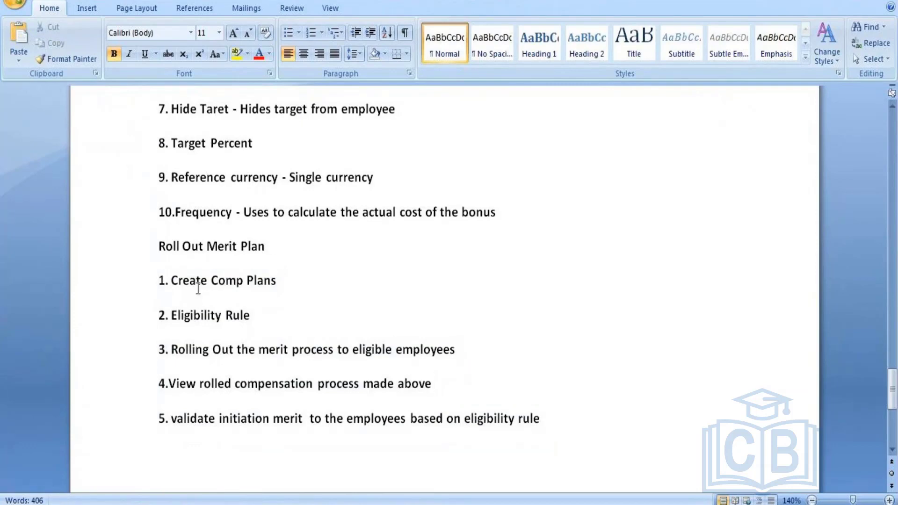
drag(178, 281, 287, 281)
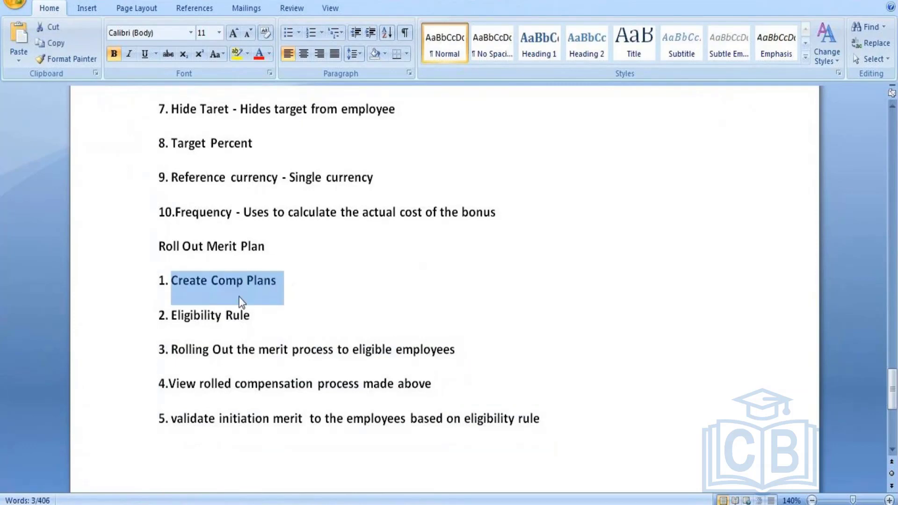
click(193, 316)
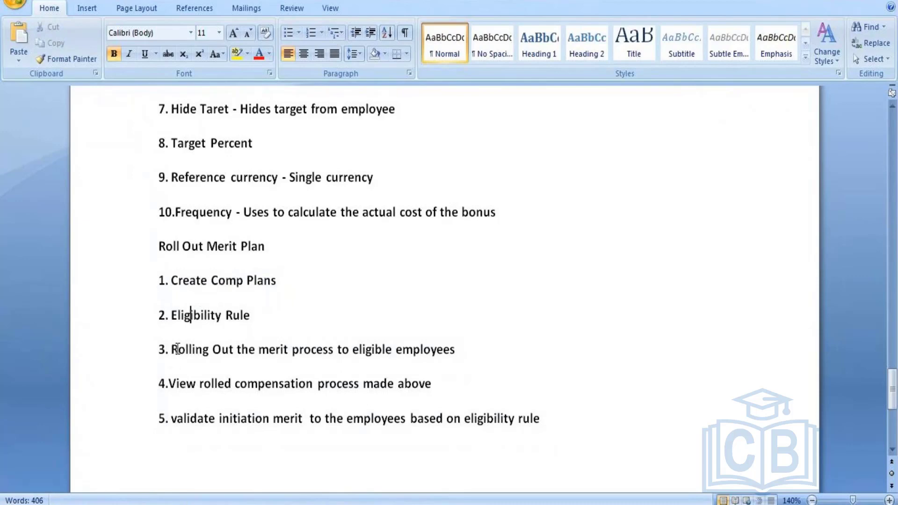
drag(182, 350, 463, 345)
click(461, 347)
text(-)
key(BackSpace)
text(vith th)
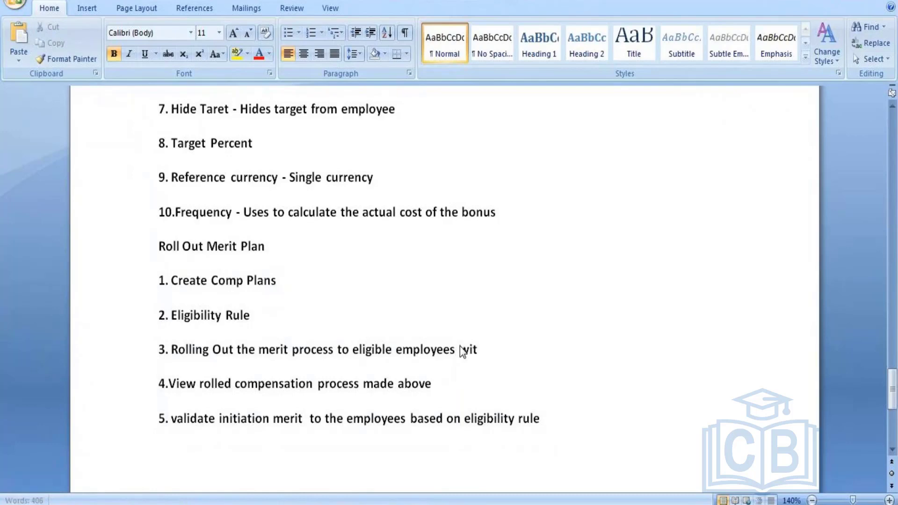
text(e task )
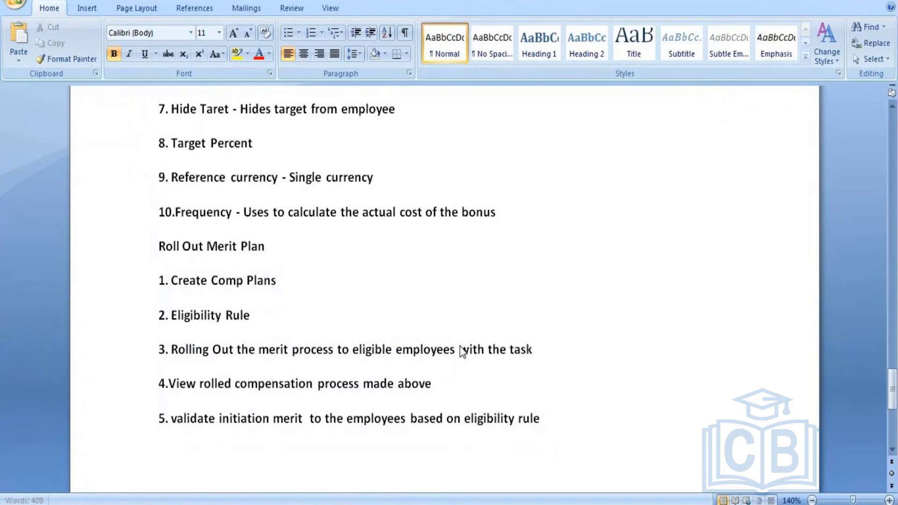
text(Roll)
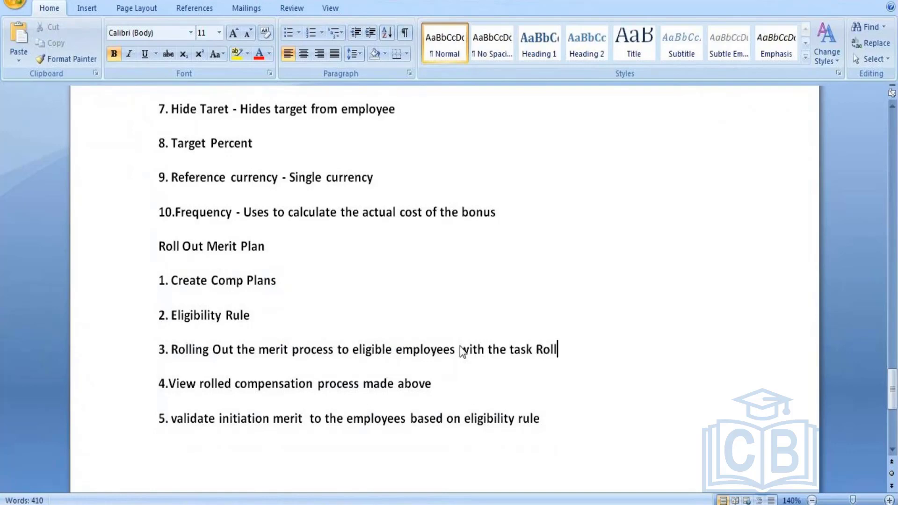
text(out Compe)
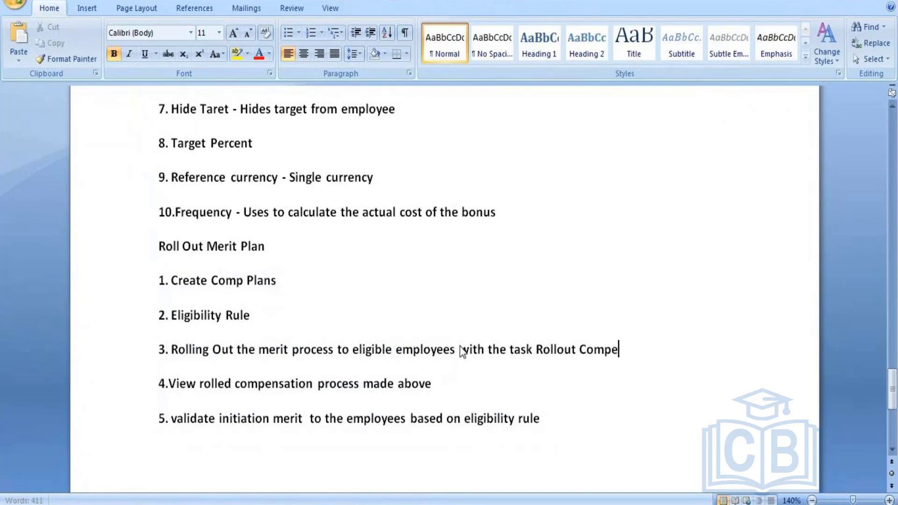
text(nsation)
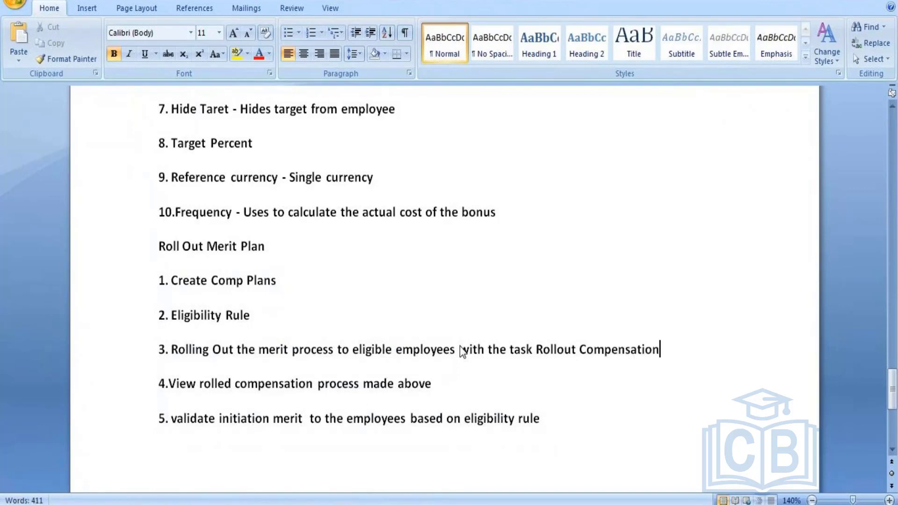
text( Plans)
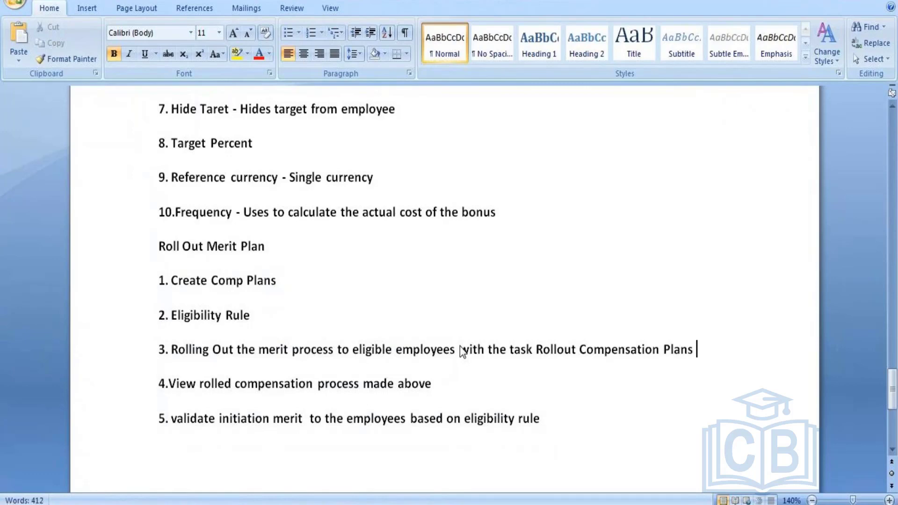
text( to employee)
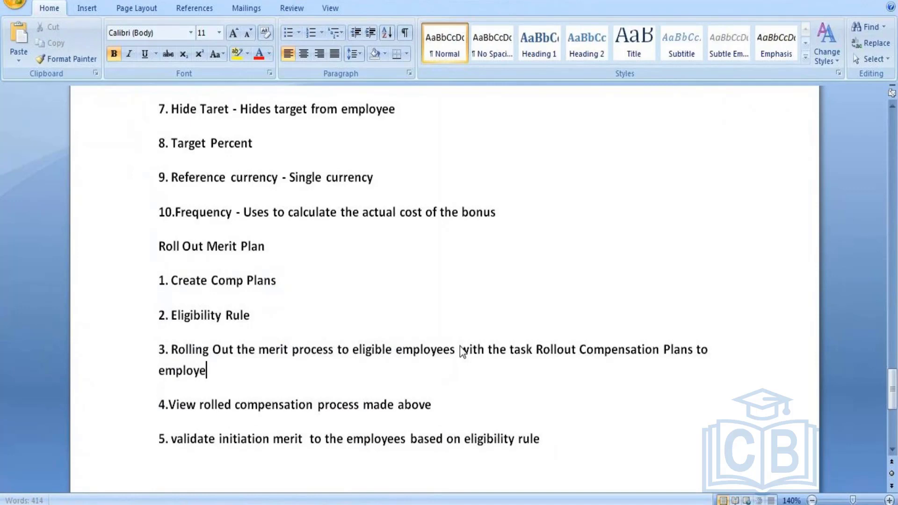
text(s)
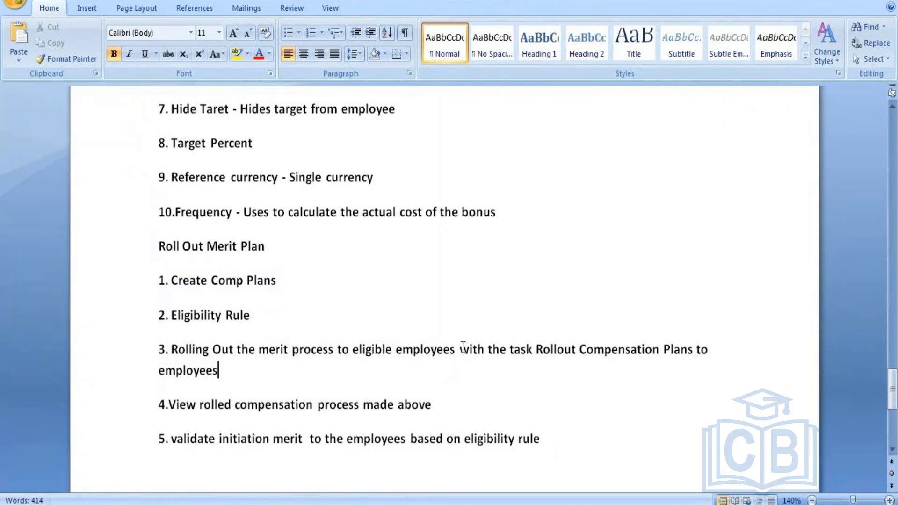
Append "with" to item 4 about viewing the rolled compensation process
click(439, 405)
text(with)
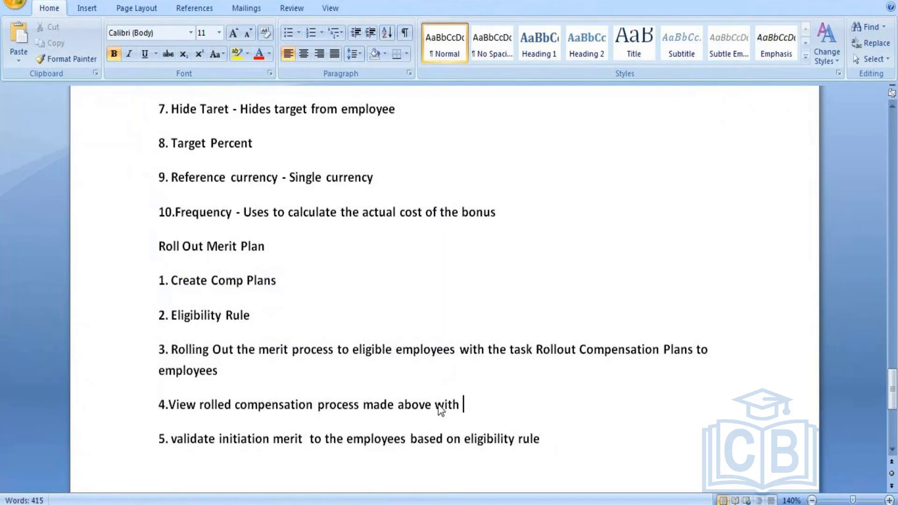